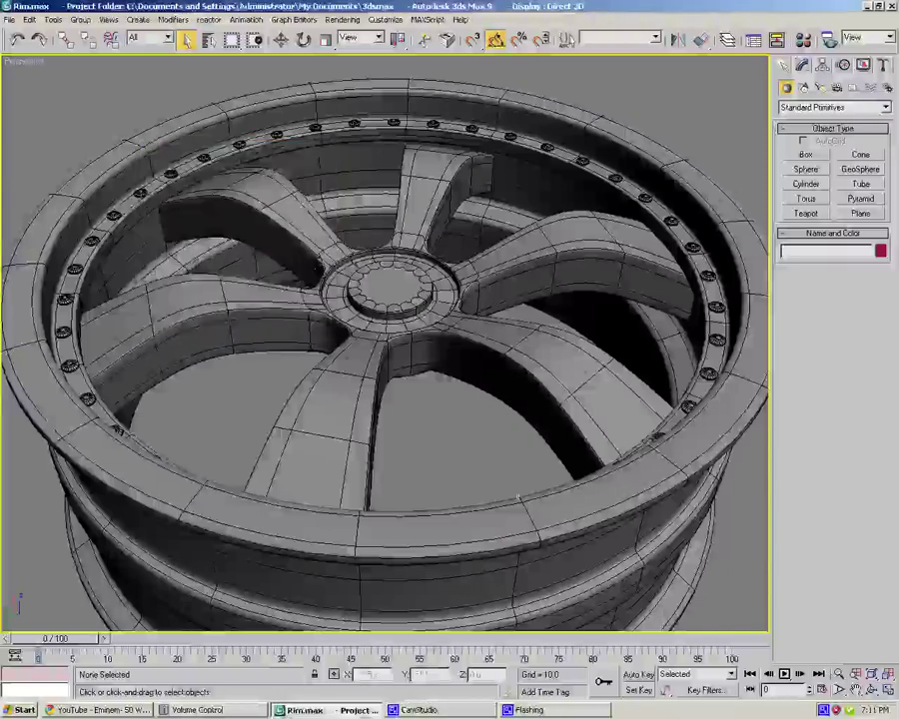
- Create a cylinder on the hub ring above the centre cap in the top view, radius about 3.14 and height about 9.84
alt+middle_drag(481, 388, 479, 414)
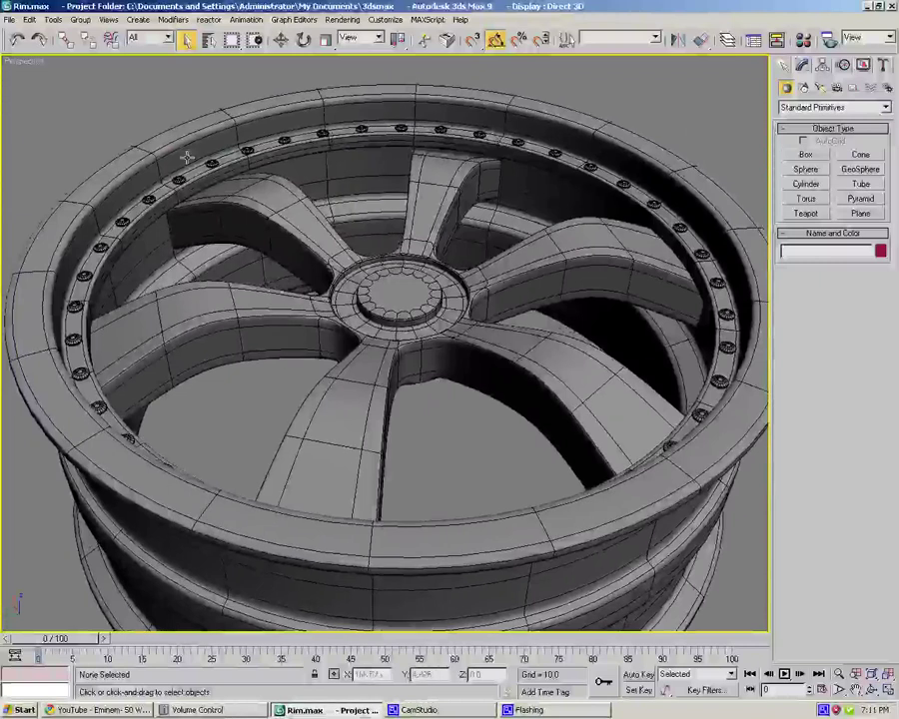
middle_drag(407, 280, 395, 354)
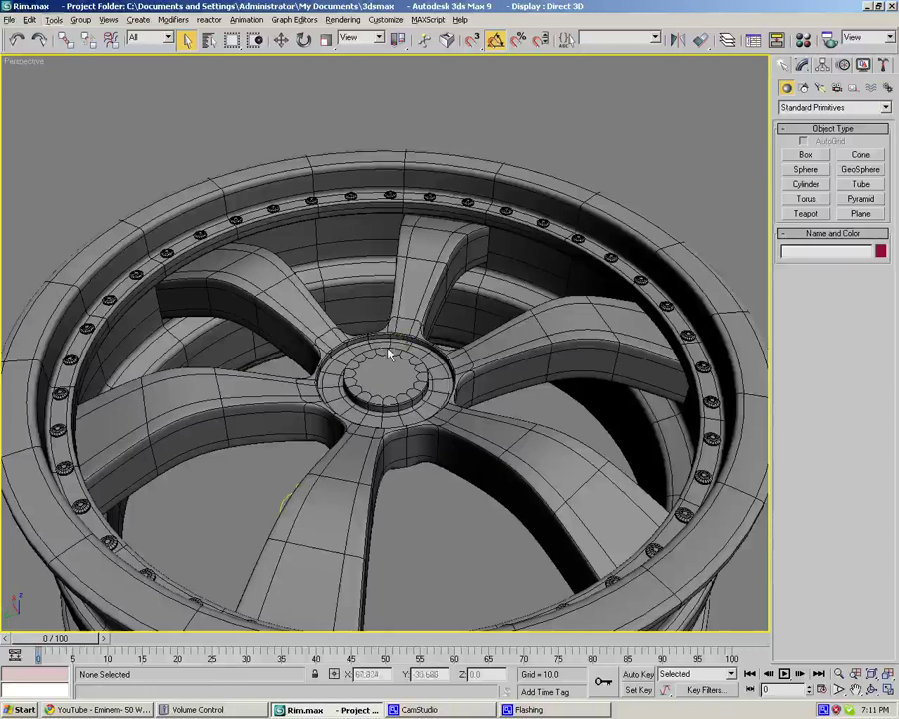
key(alt+w)
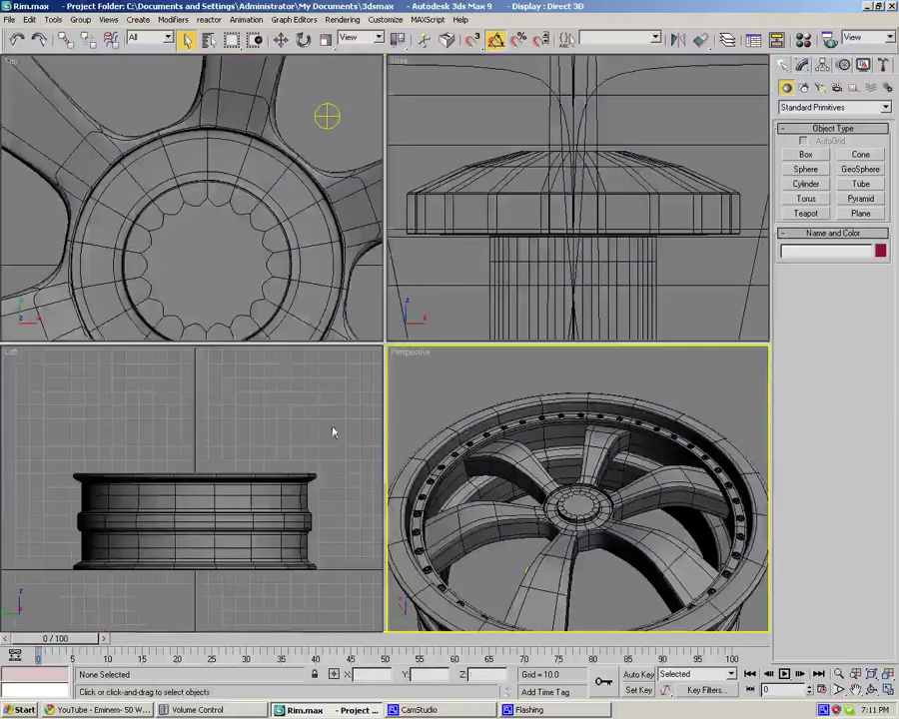
middle_drag(231, 267, 232, 225)
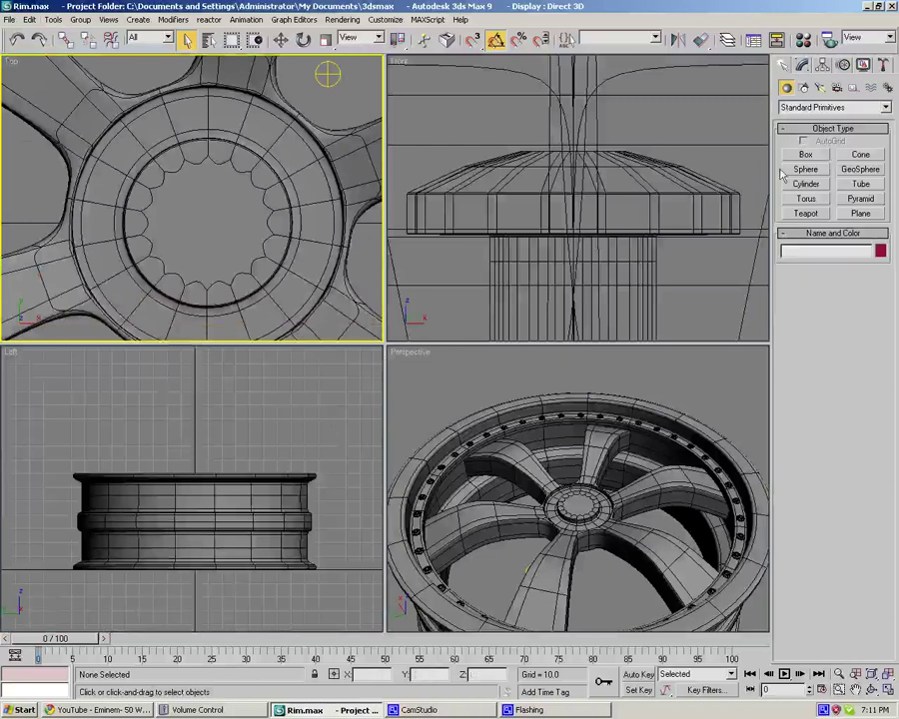
click(806, 185)
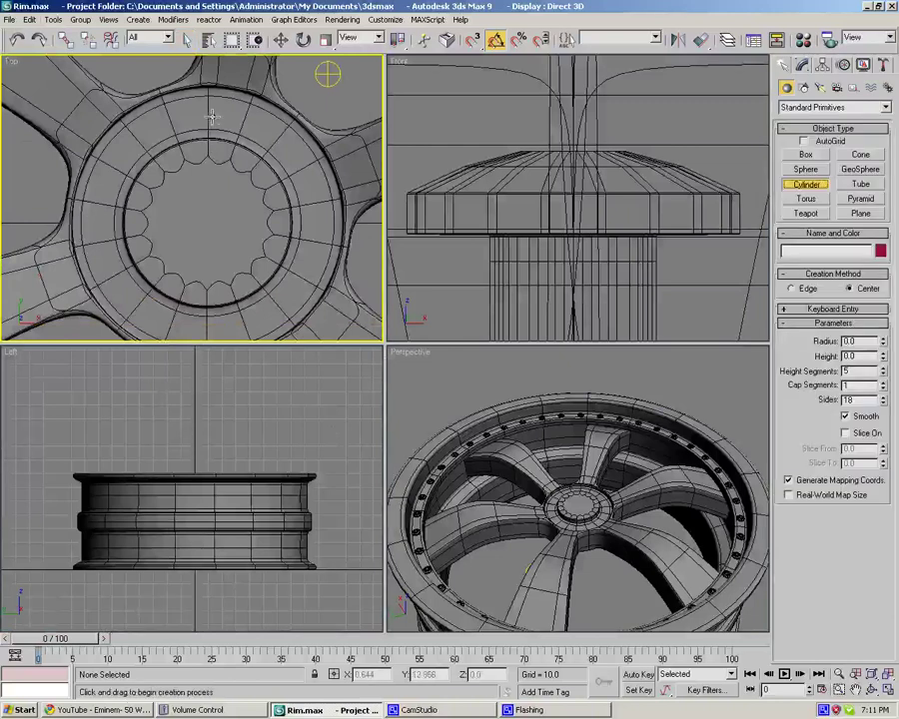
drag(209, 114, 215, 138)
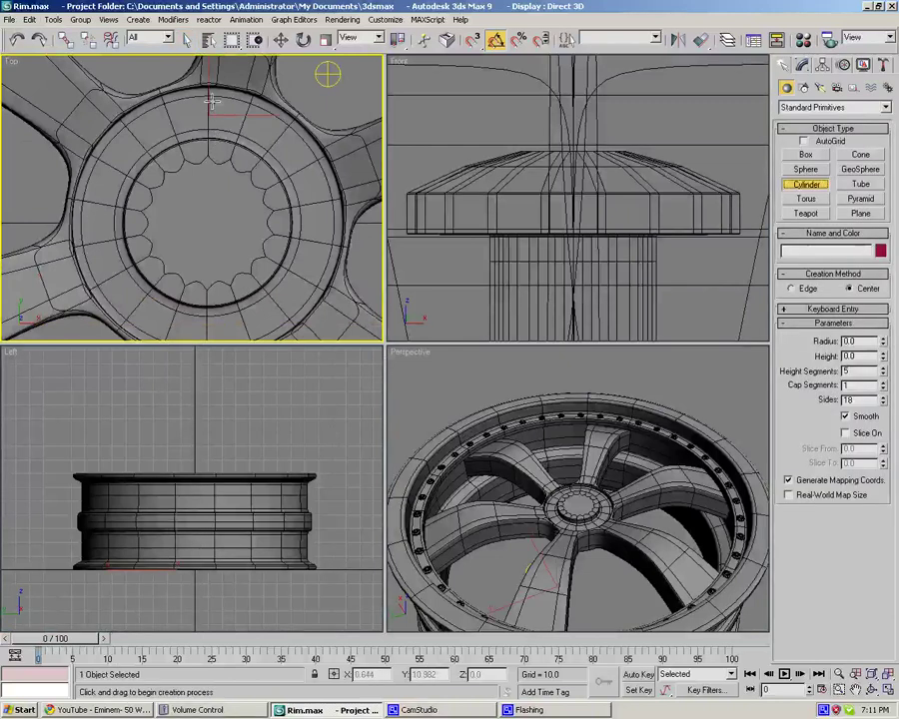
click(261, 62)
- Raise the cylinder vertically to the hub face of the rim, at a Z position of about 53
right_click(592, 176)
scroll(595, 194, down, 6)
scroll(602, 195, down, 5)
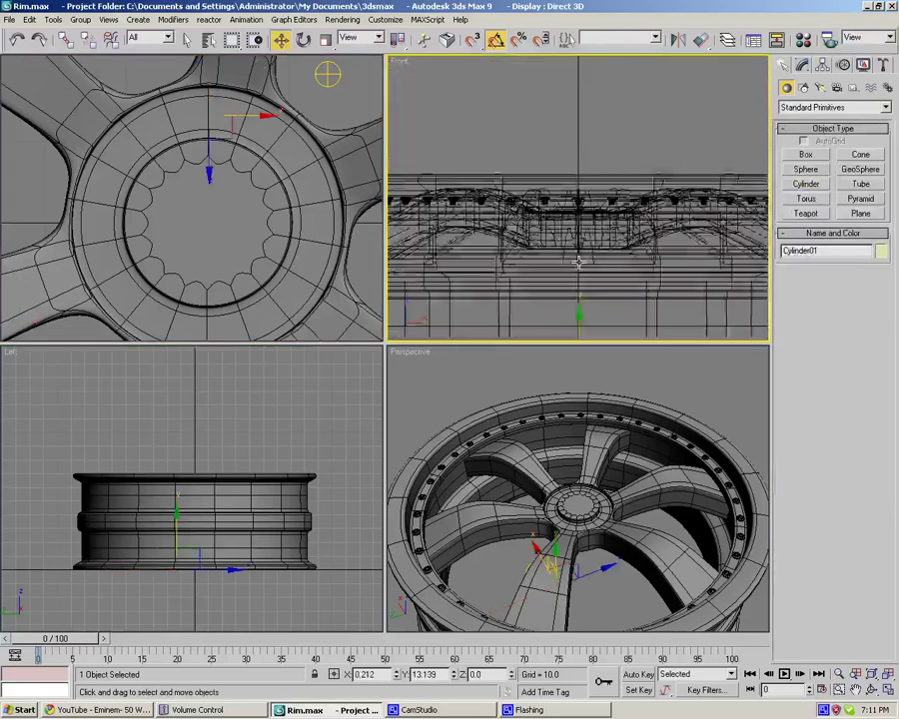
drag(578, 265, 579, 141)
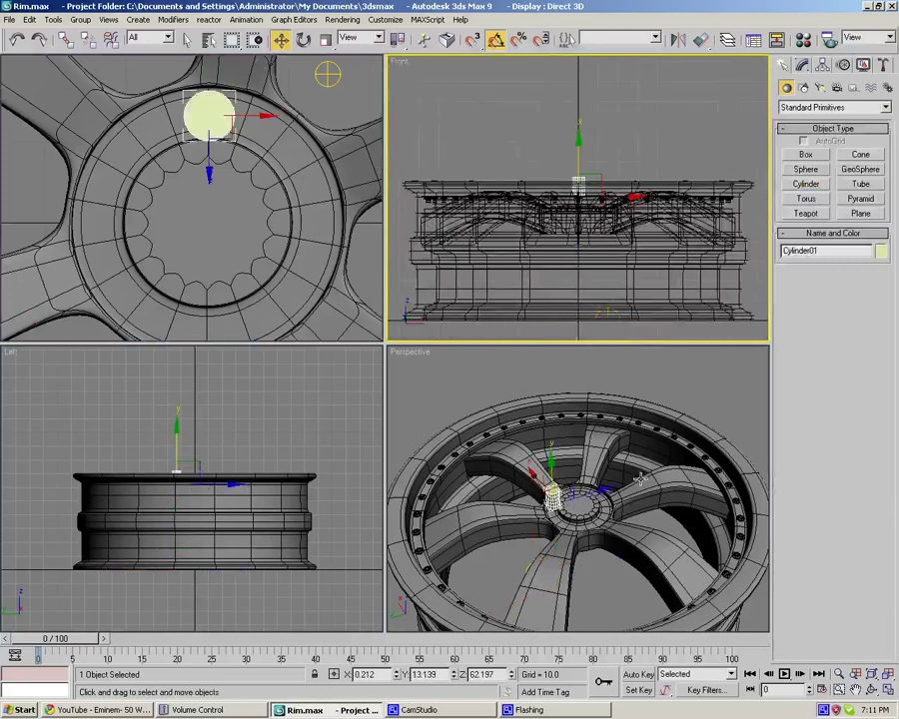
right_click(640, 478)
scroll(629, 478, up, 5)
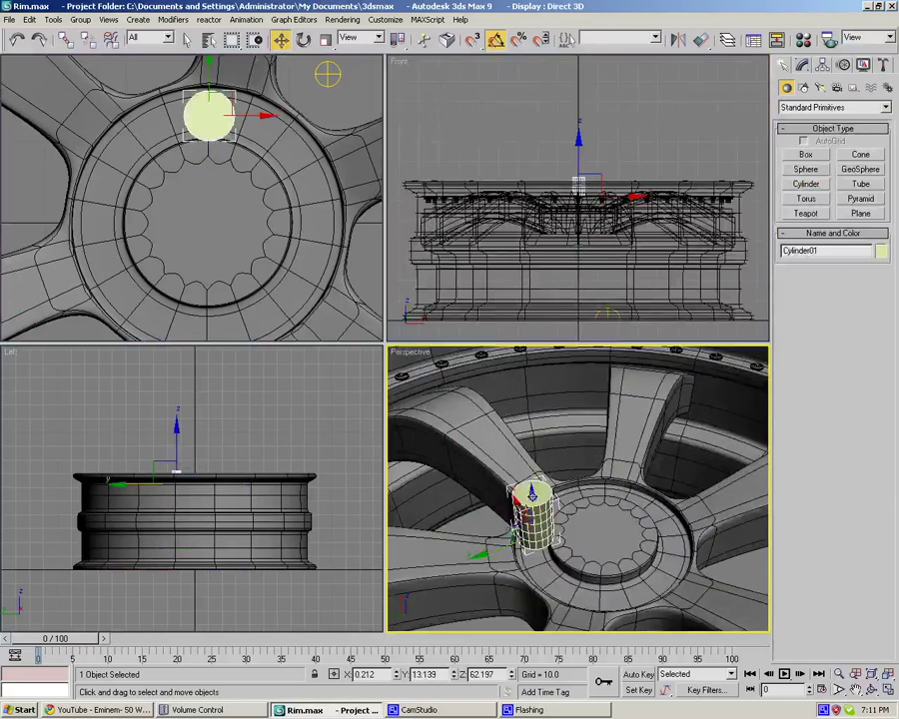
drag(529, 494, 531, 528)
- Reduce the cylinder's radius to about 2.63 and shift it slightly outward on the hub ring, to Y about 13.63
click(802, 65)
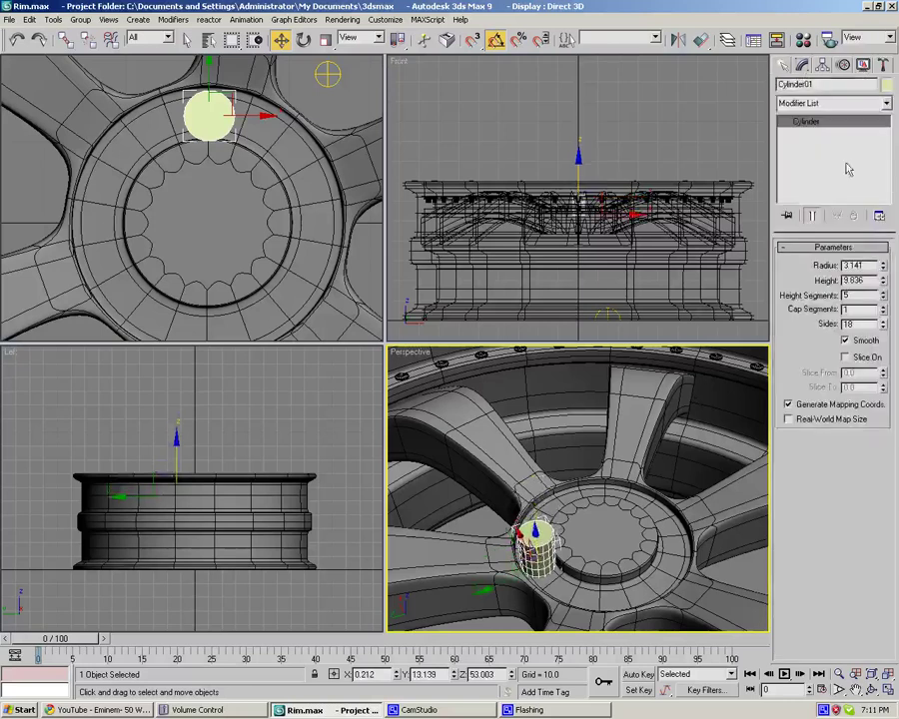
mouse_move(883, 268)
mouse_down()
mouse_move(884, 290)
mouse_move(886, 245)
mouse_up()
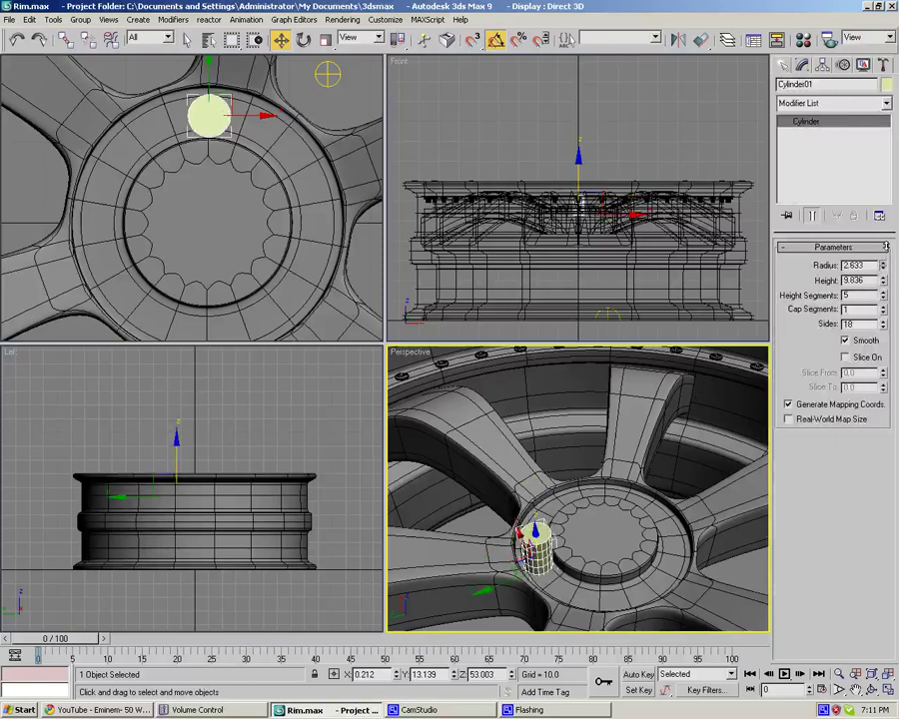
click(210, 78)
drag(209, 78, 210, 75)
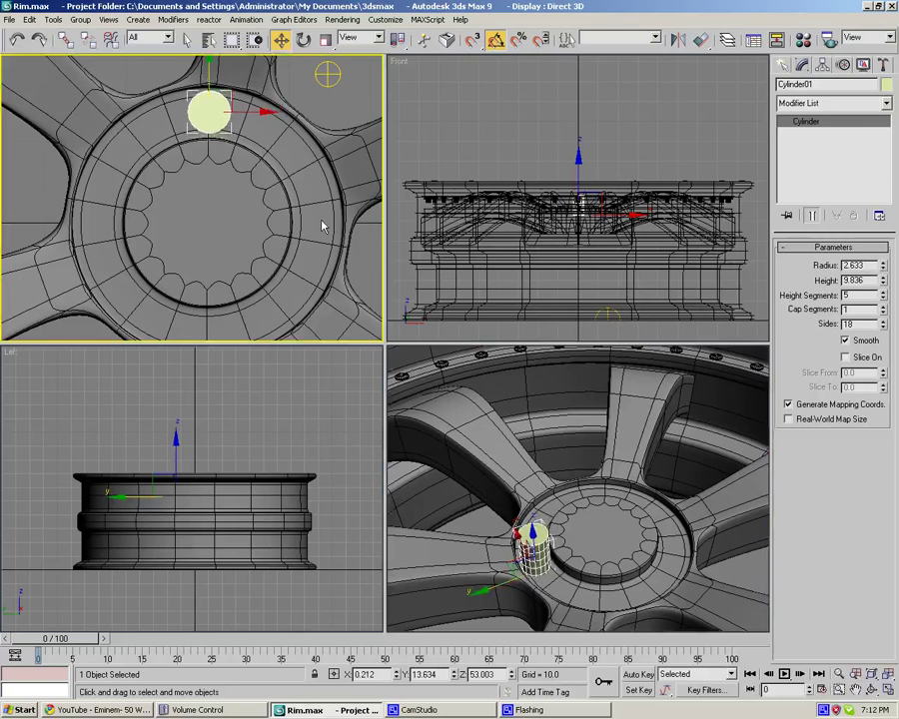
- Isolate the cylinder and frame it in a maximized perspective view
key(alt+q)
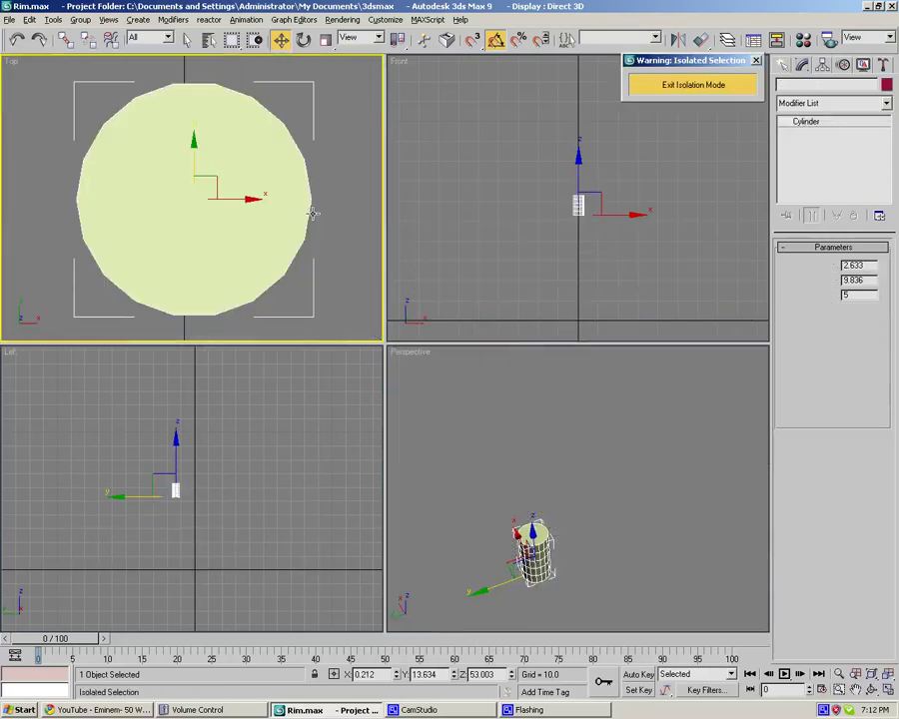
click(592, 488)
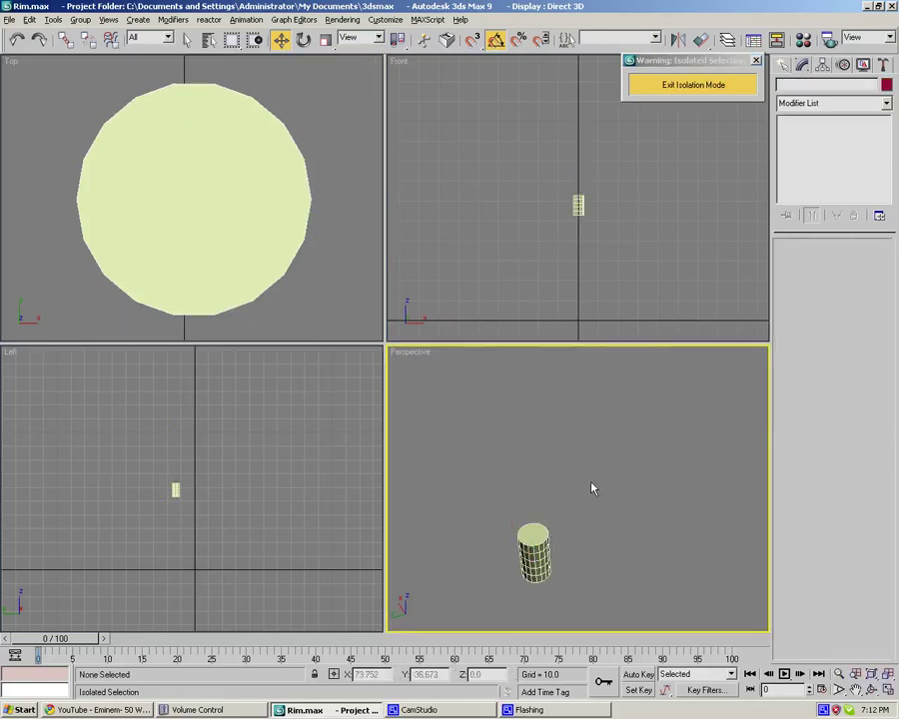
key(alt+w)
alt+middle_drag(259, 480, 278, 451)
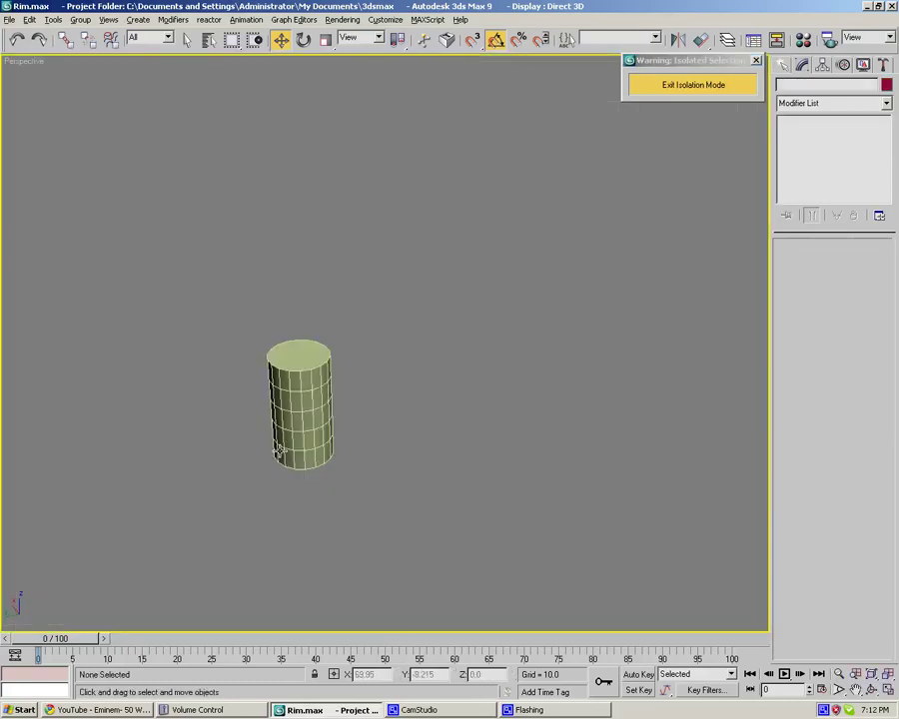
click(287, 433)
key(z)
click(532, 327)
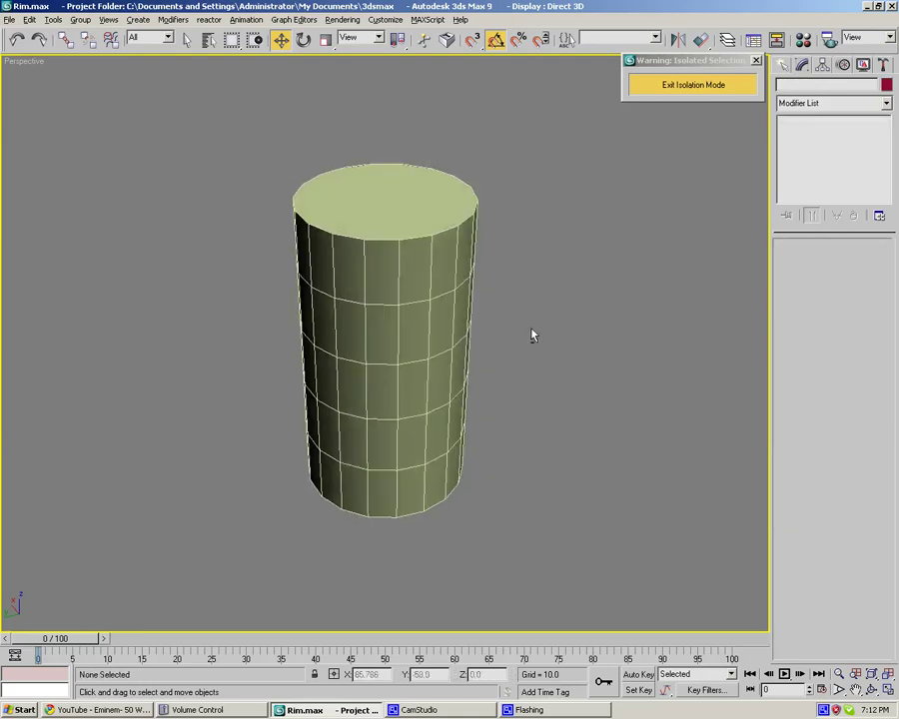
- Set the cylinder's sides to 6 and convert it to an editable poly
click(339, 265)
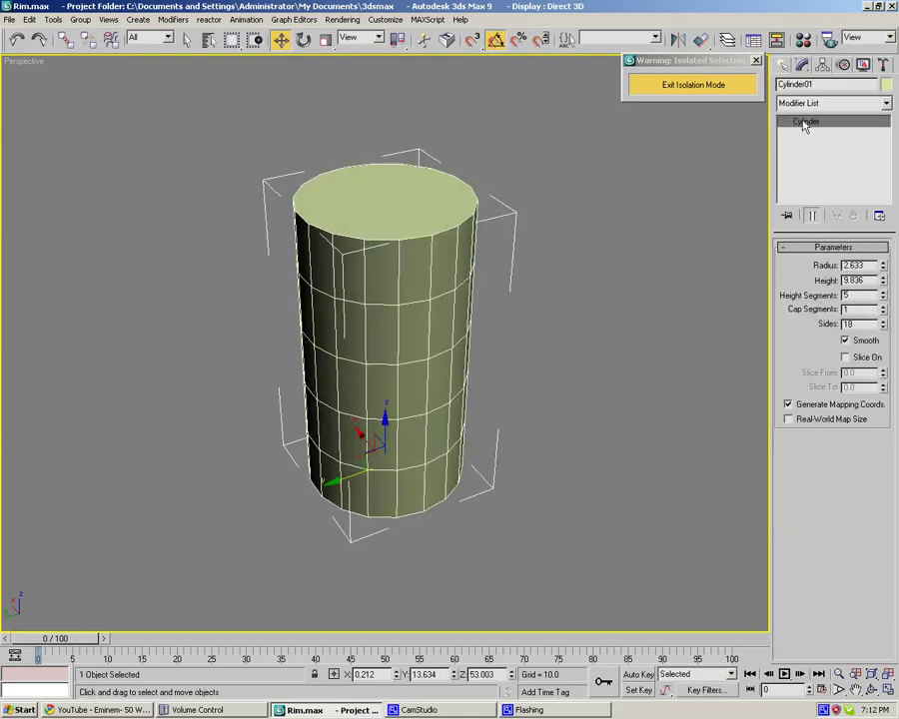
drag(883, 328, 885, 337)
click(587, 289)
click(414, 259)
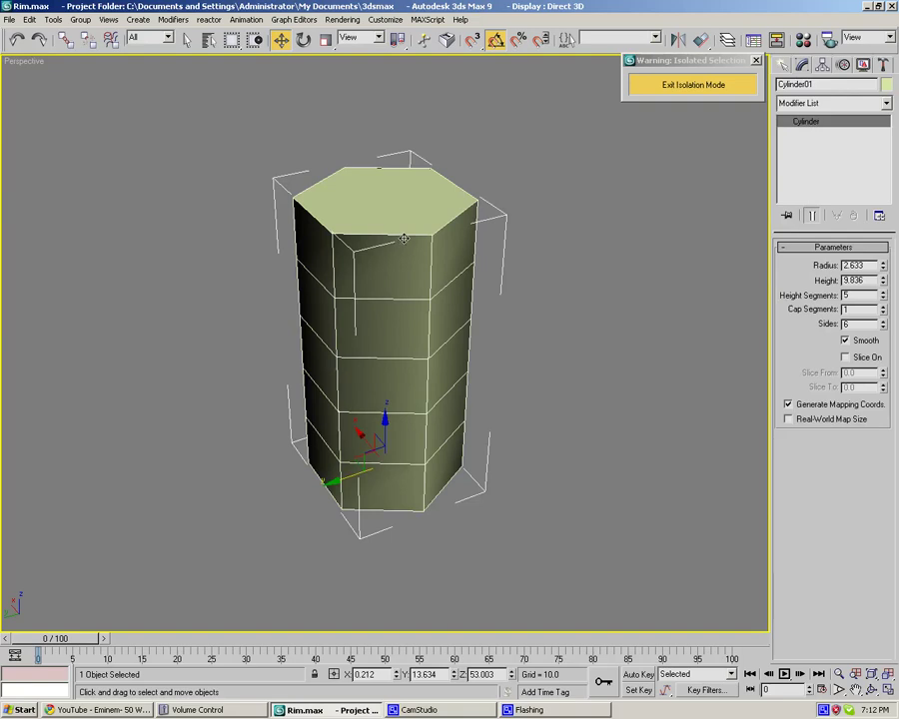
right_click(457, 236)
mouse_move(482, 350)
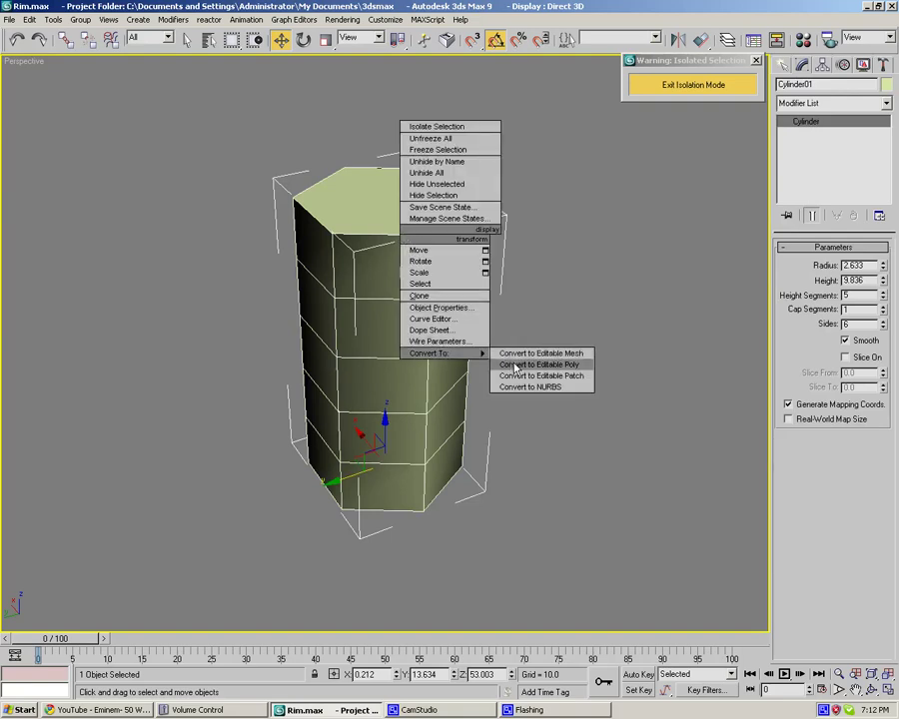
click(531, 412)
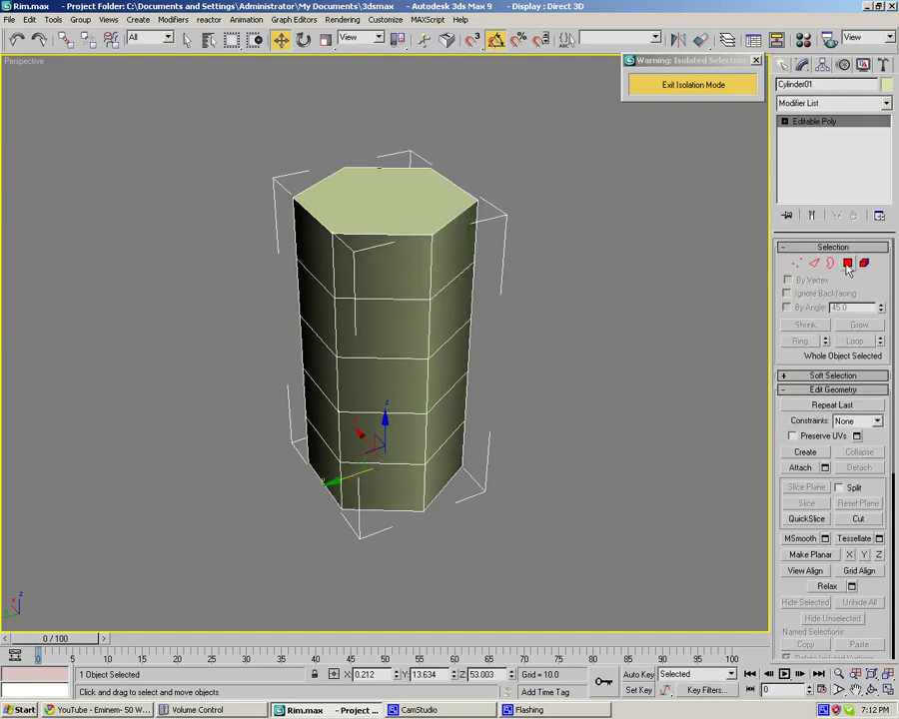
click(847, 263)
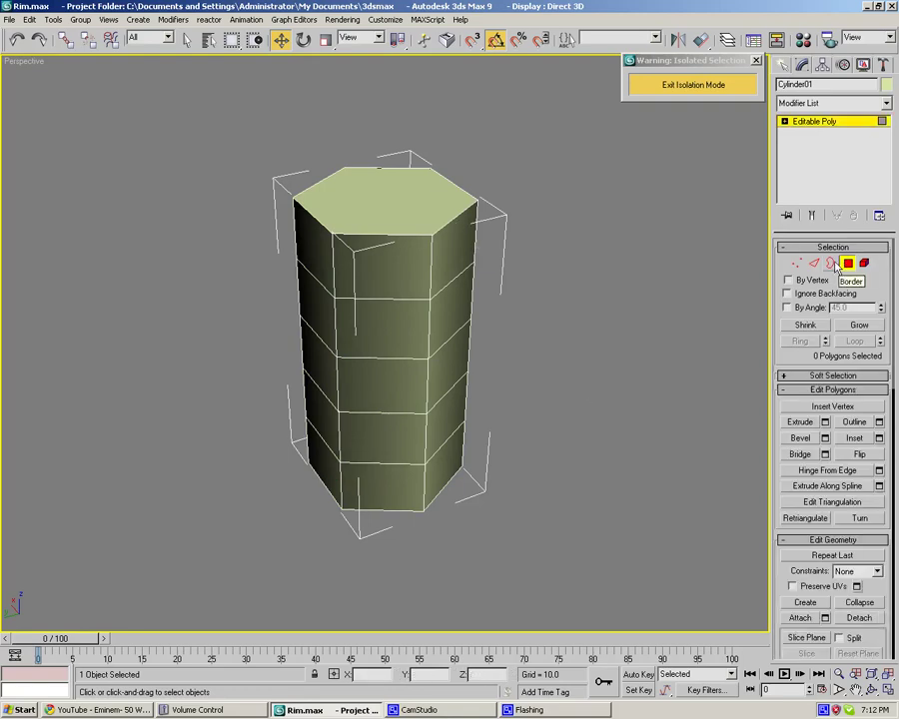
click(411, 347)
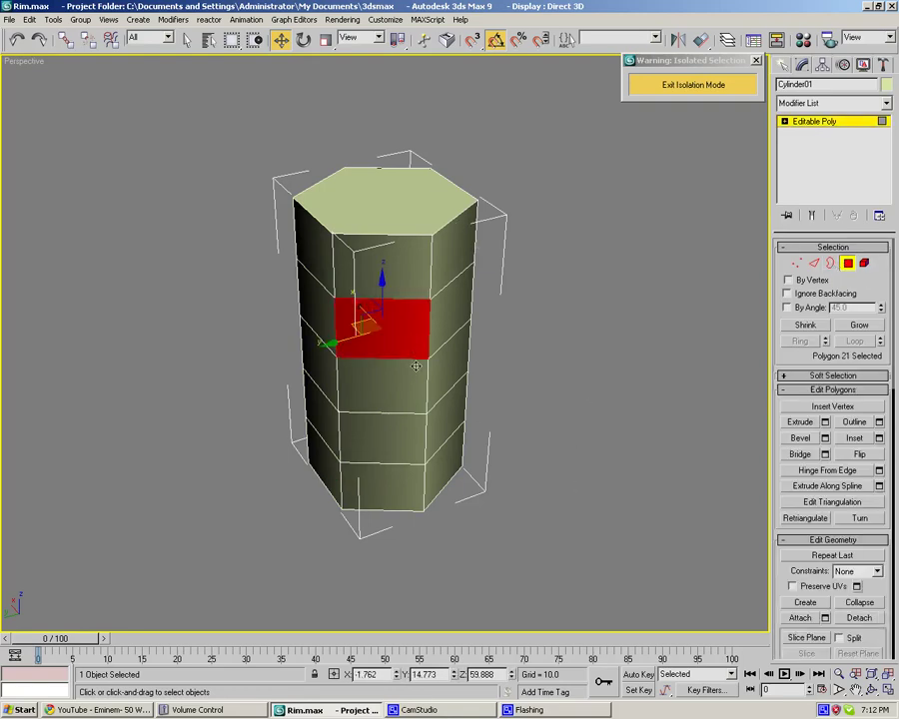
ctrl+click(413, 375)
ctrl+click(400, 421)
ctrl+click(391, 480)
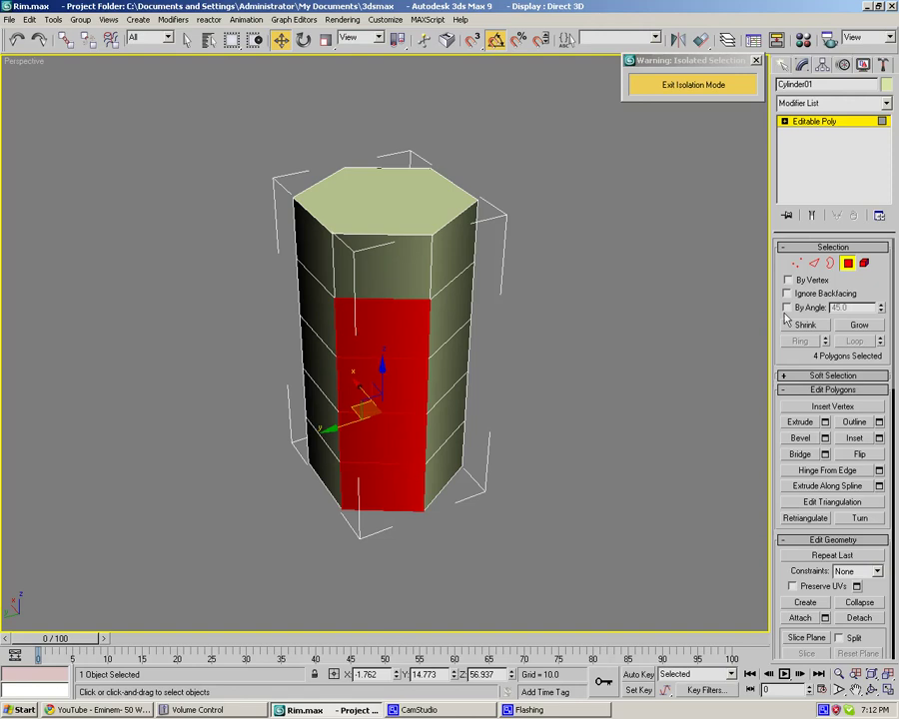
key(ctrl+d)
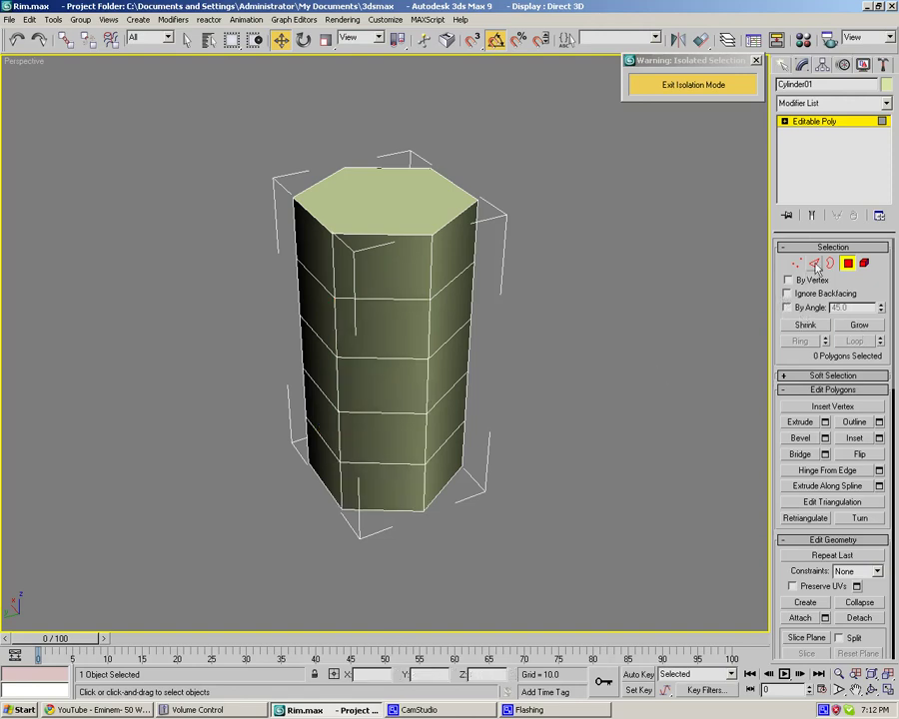
- Select the three lower horizontal edge loops of the hexagonal cylinder and convert them to a polygon selection
click(815, 264)
click(378, 357)
ctrl+click(380, 414)
ctrl+click(383, 465)
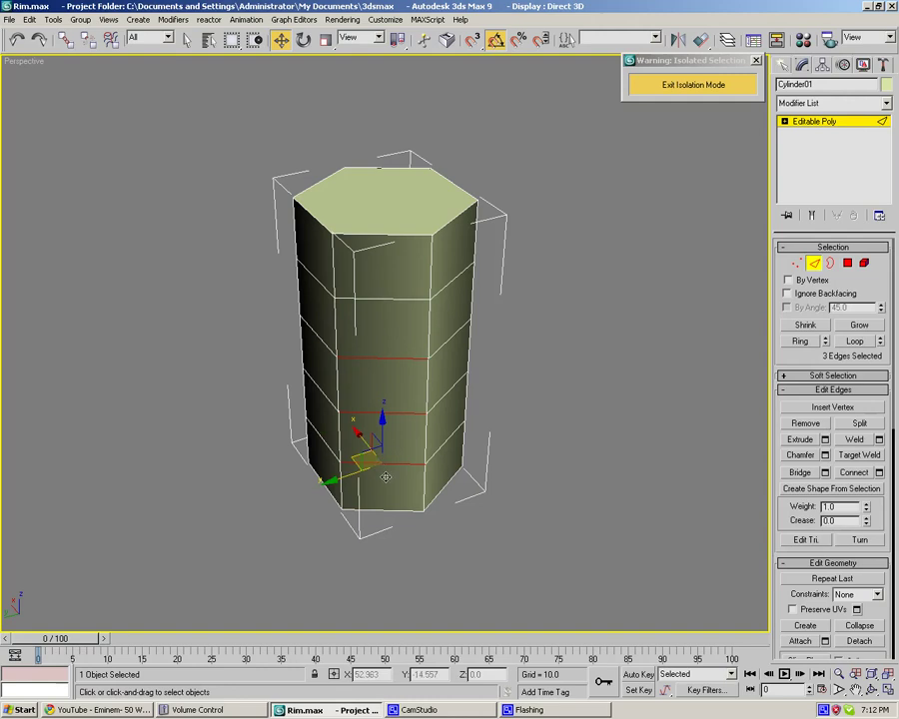
click(851, 342)
ctrl+click(848, 264)
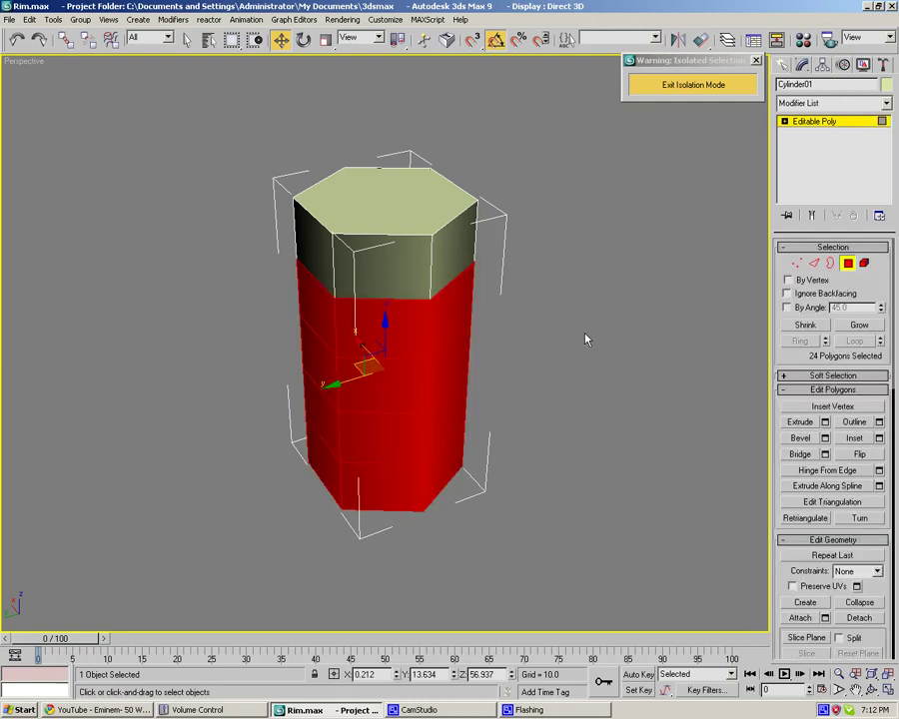
- Chamfer the uppermost horizontal edge loop below the cylinder's top rim by a small amount, making two closely spaced loops
click(814, 263)
click(392, 297)
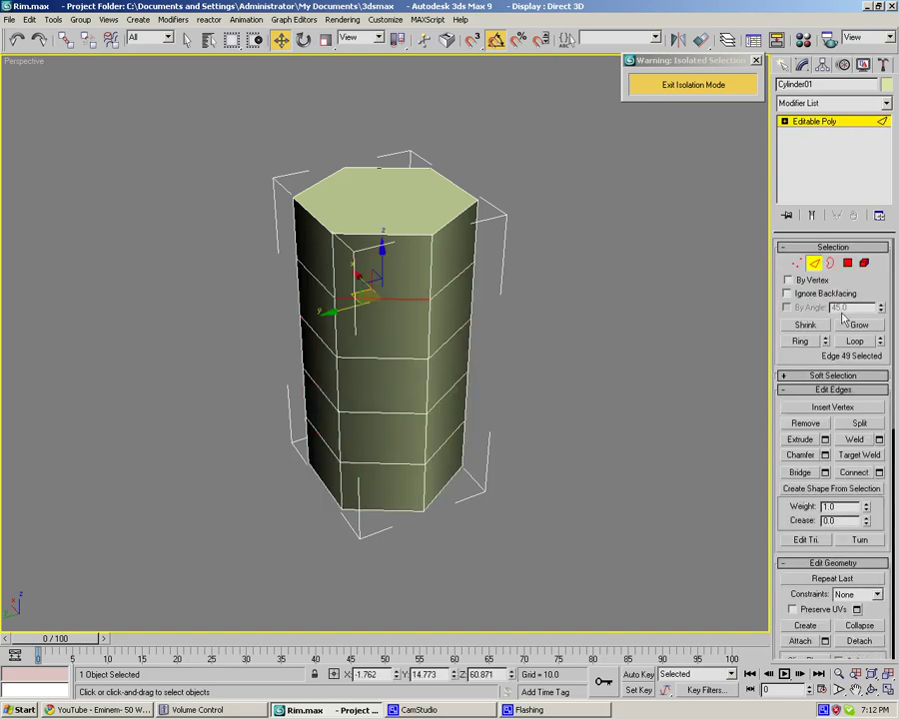
click(849, 342)
click(825, 455)
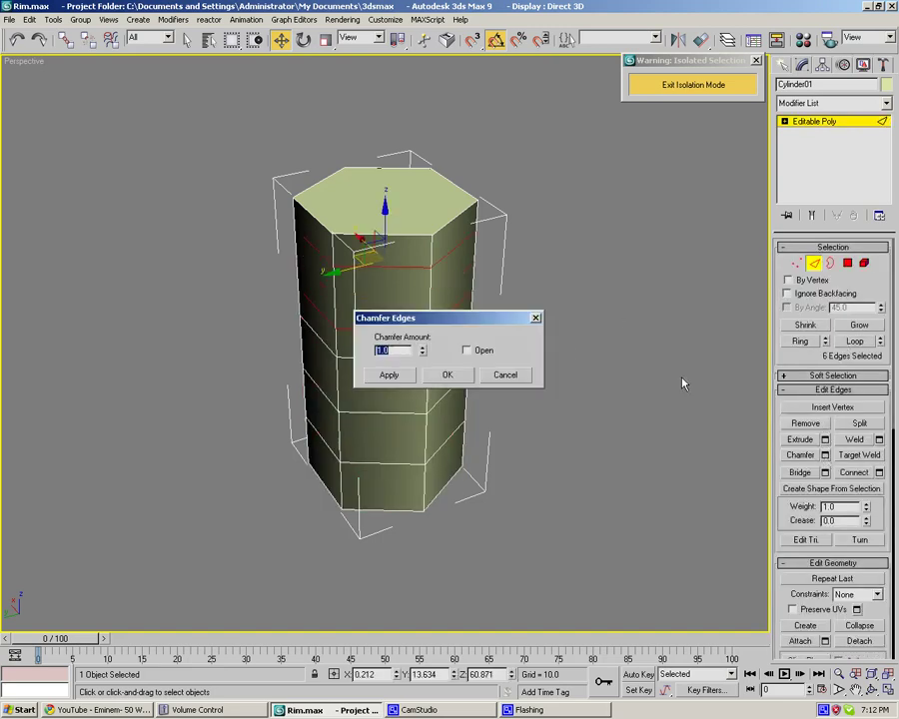
drag(421, 352, 423, 420)
click(436, 380)
click(574, 364)
- Select the three horizontal edges below the chamfered loop on the cylinder's front face
click(403, 361)
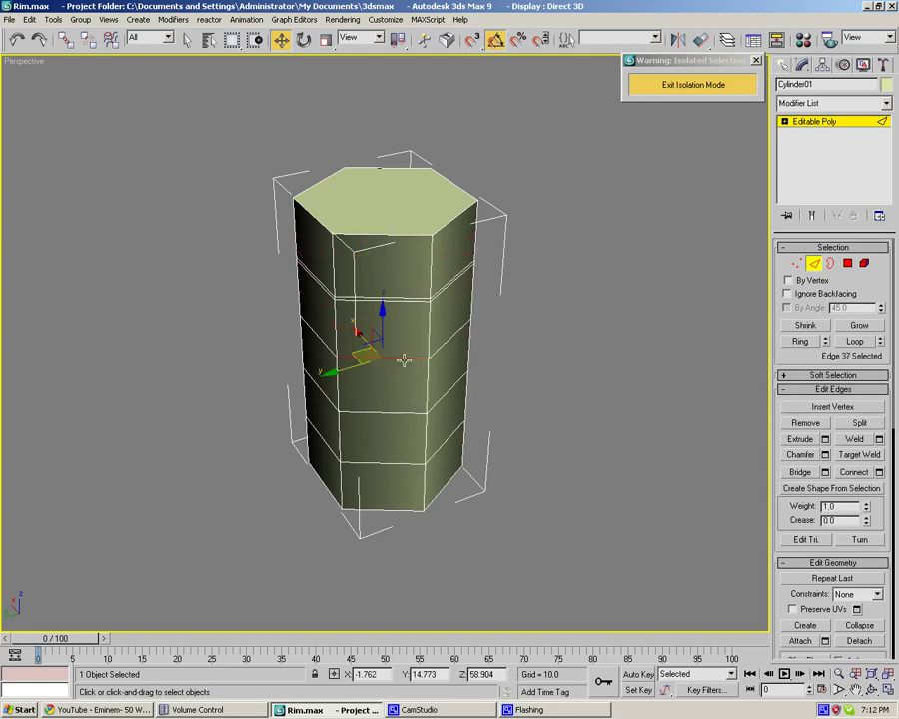
ctrl+click(389, 414)
ctrl+click(397, 465)
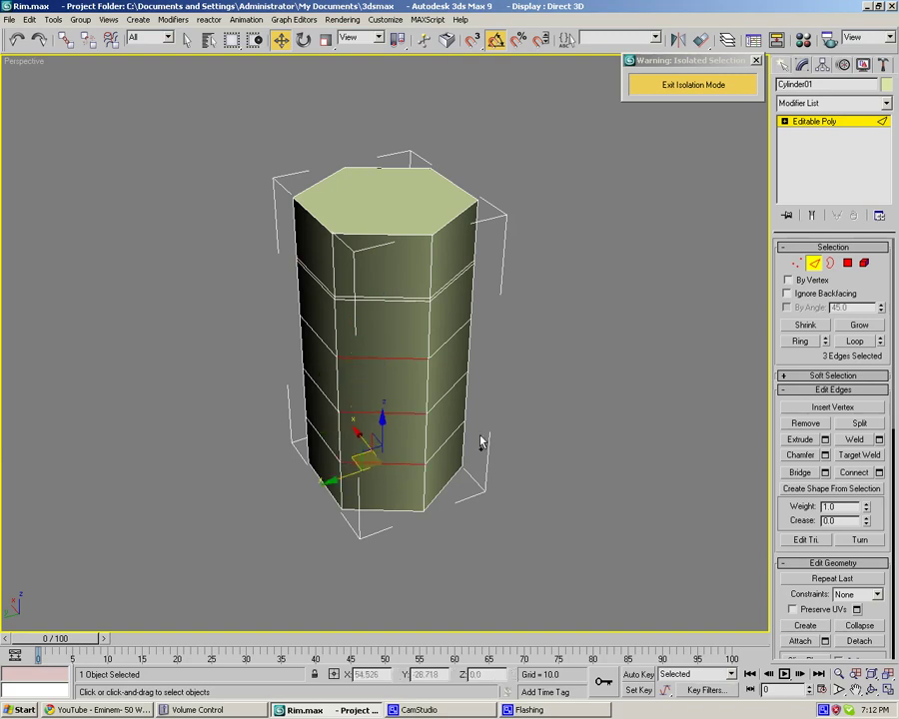
ctrl+click(847, 262)
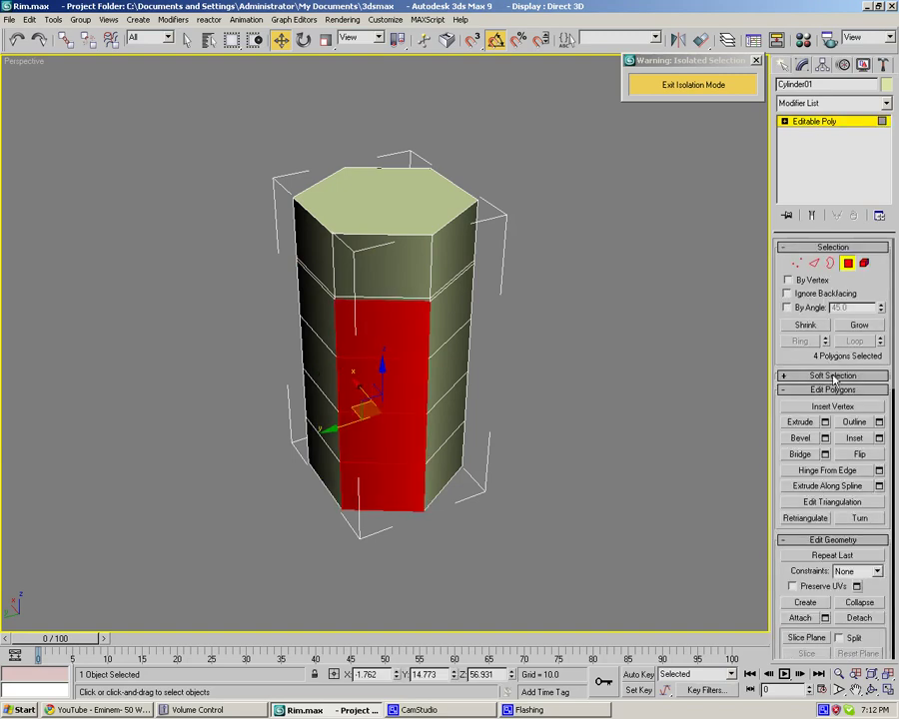
key(ctrl+z)
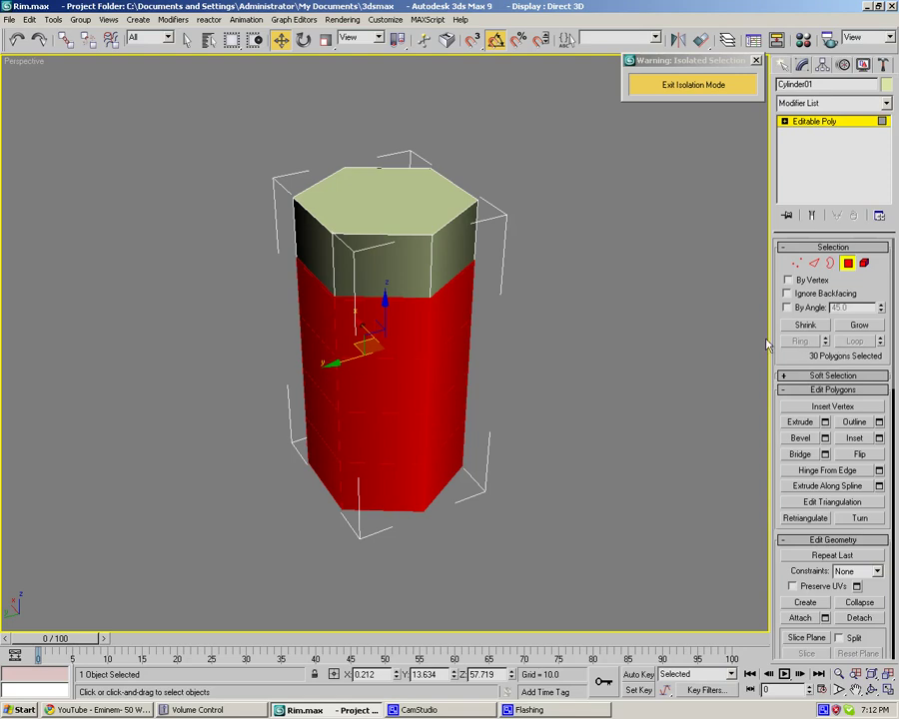
click(649, 340)
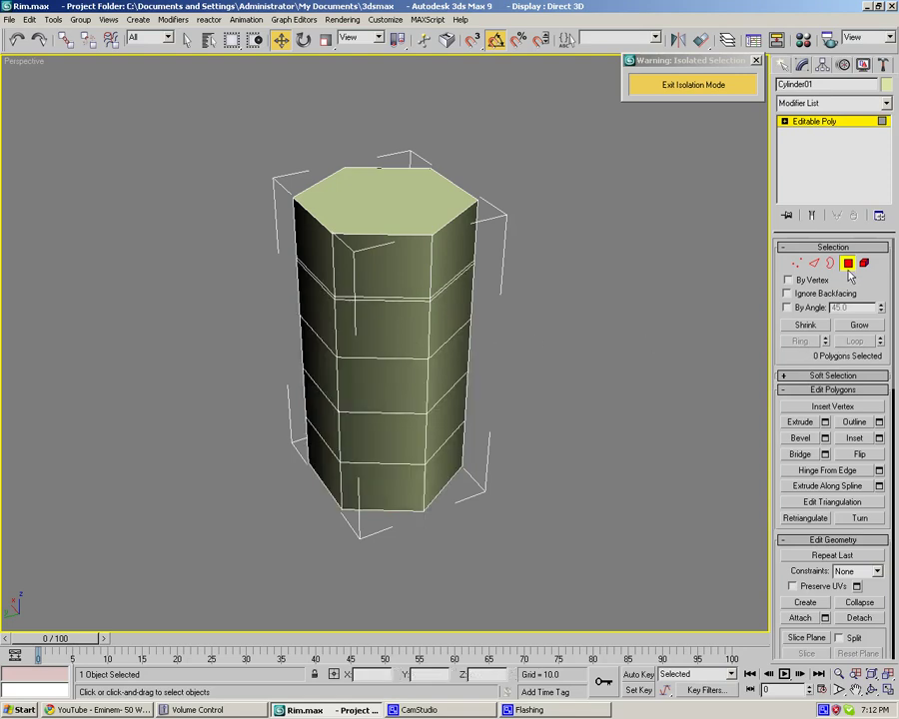
- Expand the three selected edges to full loops and convert them to a polygon selection of the four lower rows
click(815, 263)
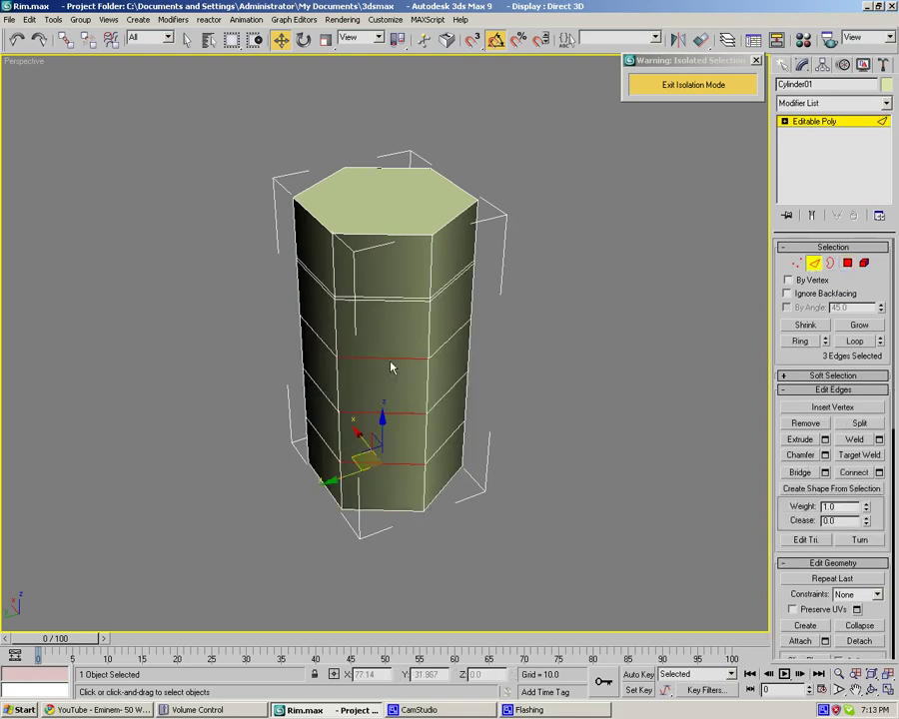
click(855, 341)
ctrl+click(848, 263)
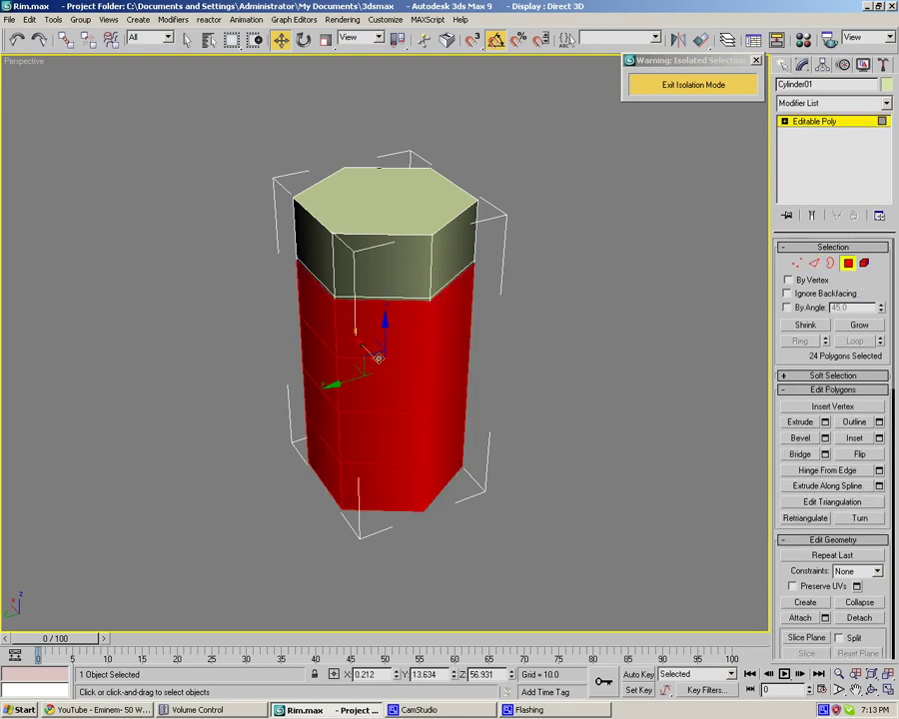
- Try extruding the selected lower side polygons outward along their local normals by 1.8
click(326, 40)
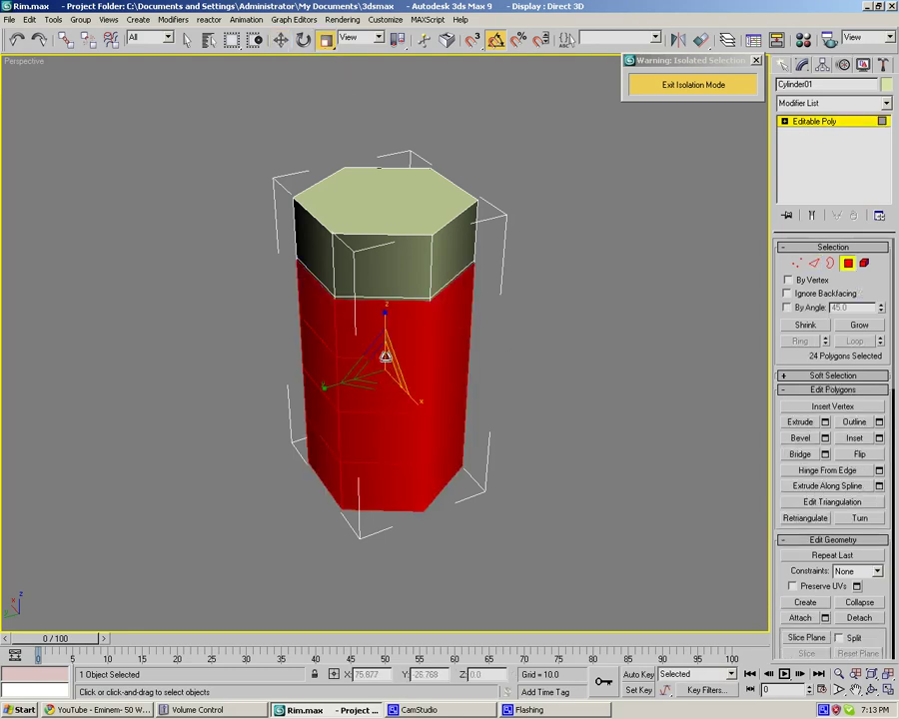
mouse_move(373, 360)
mouse_down()
mouse_move(372, 340)
mouse_move(376, 365)
mouse_up()
click(825, 423)
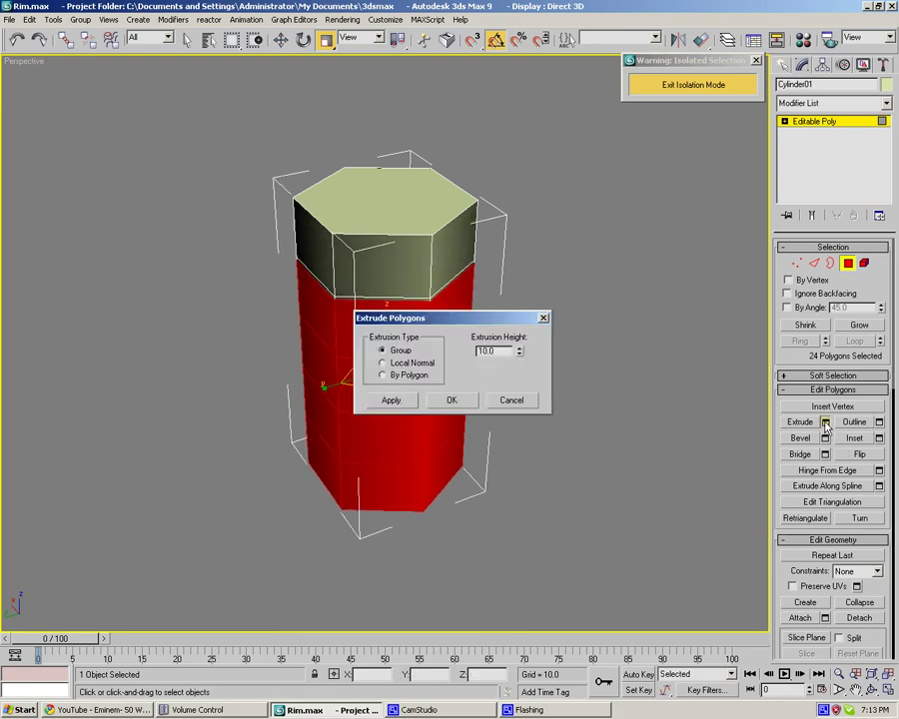
click(383, 363)
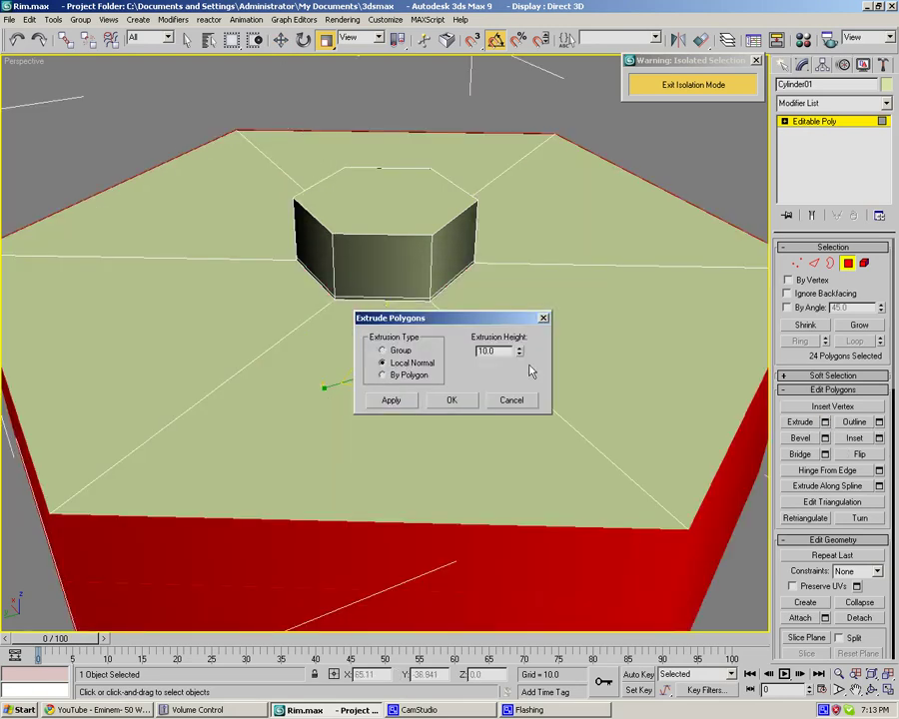
drag(522, 359, 530, 411)
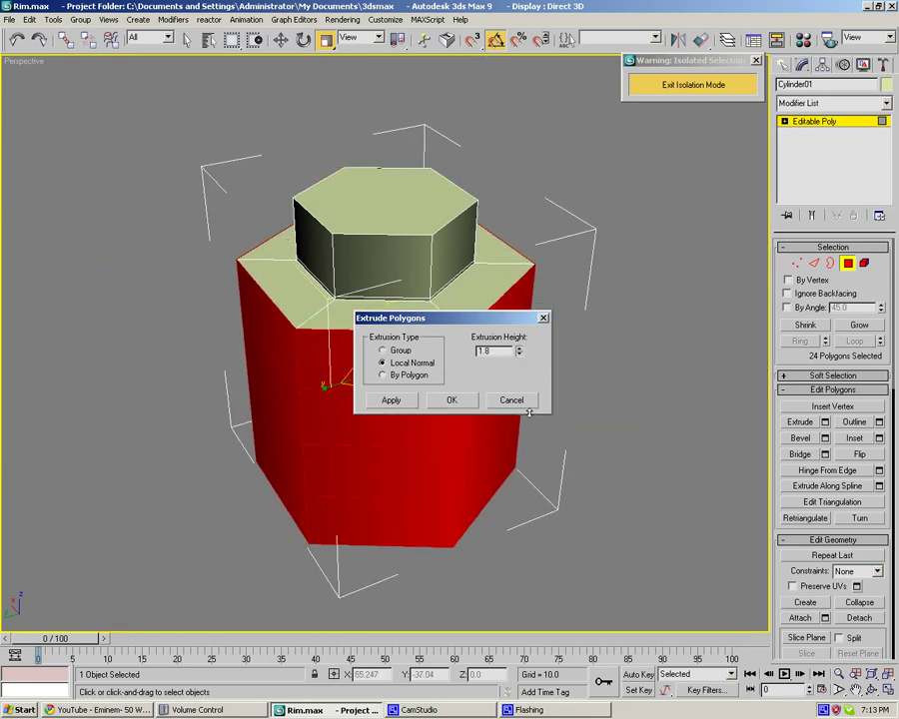
click(470, 400)
click(699, 335)
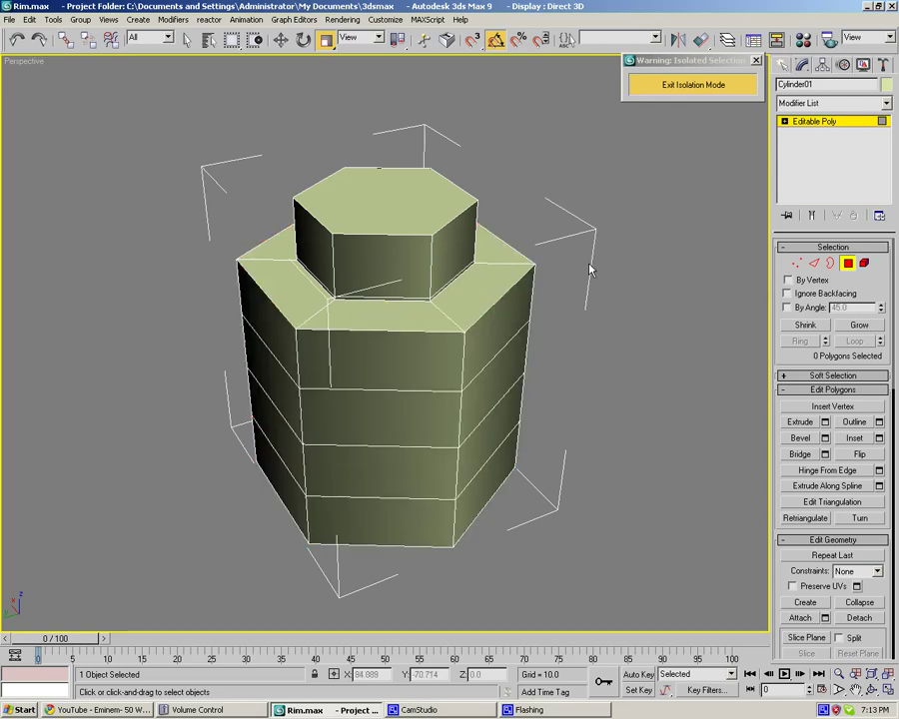
- Undo the outward extrusion of the lower side polygons, keeping them selected
key(ctrl+z)
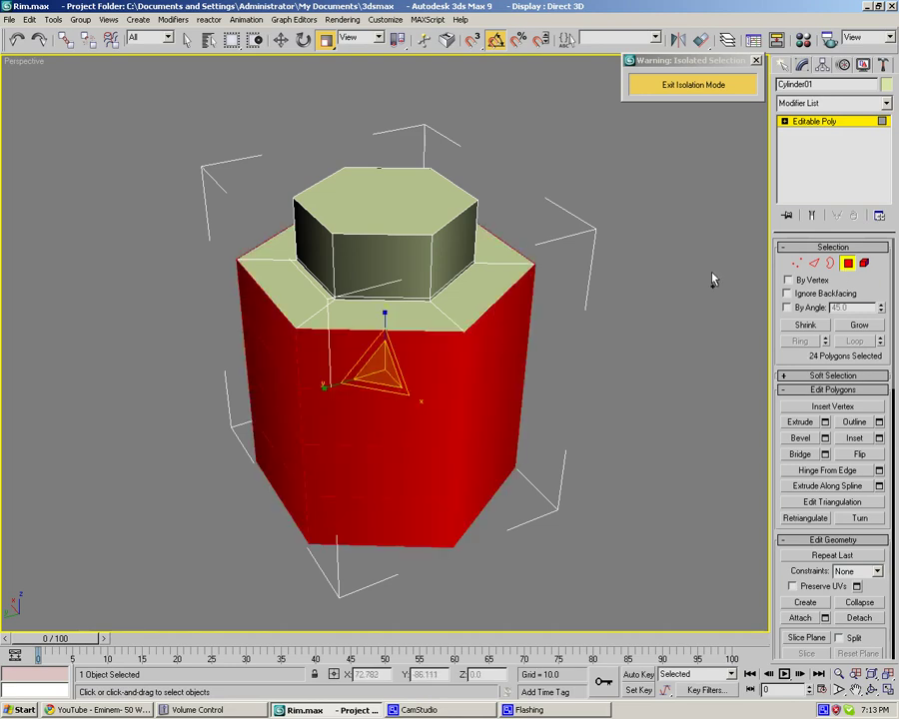
drag(385, 370, 394, 442)
key(ctrl+z)
key(ctrl+z)
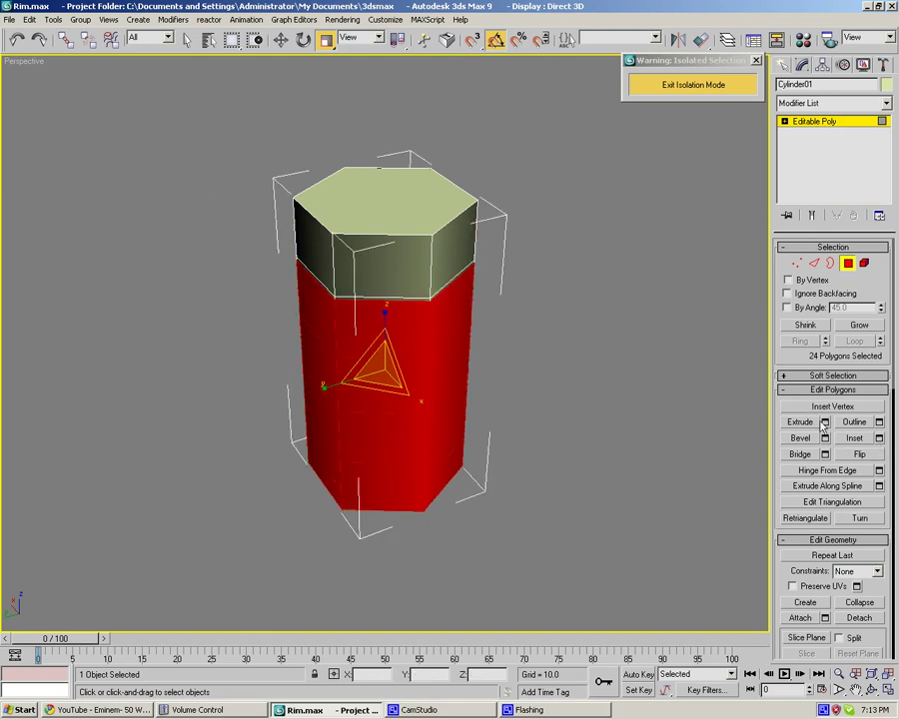
- Extrude the selected lower side polygons inward along their local normals to form a narrower hexagonal shaft beneath the head
click(826, 423)
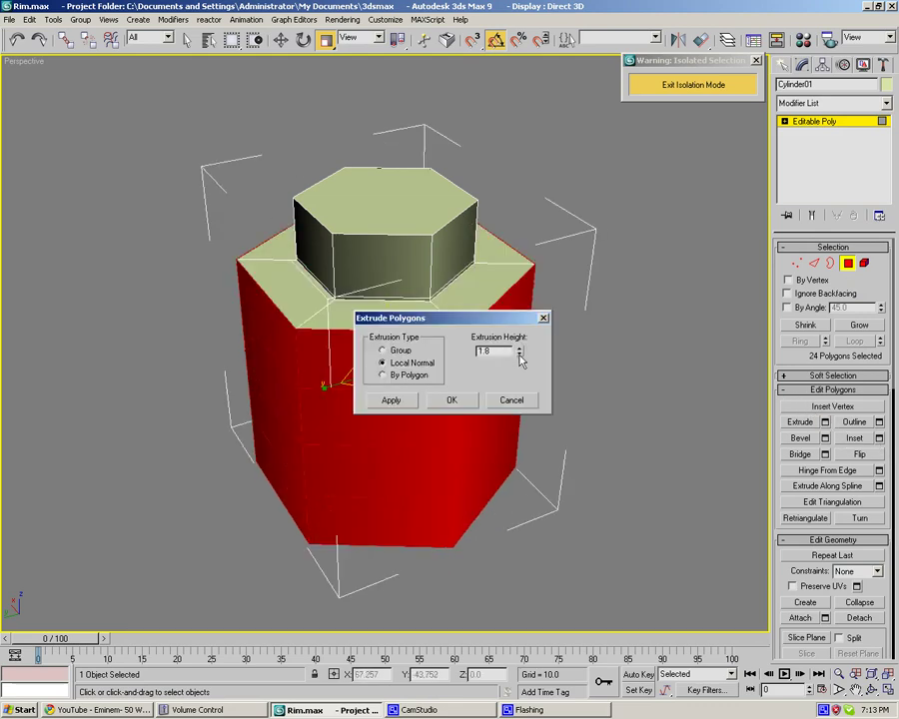
drag(519, 359, 518, 442)
click(451, 400)
click(542, 418)
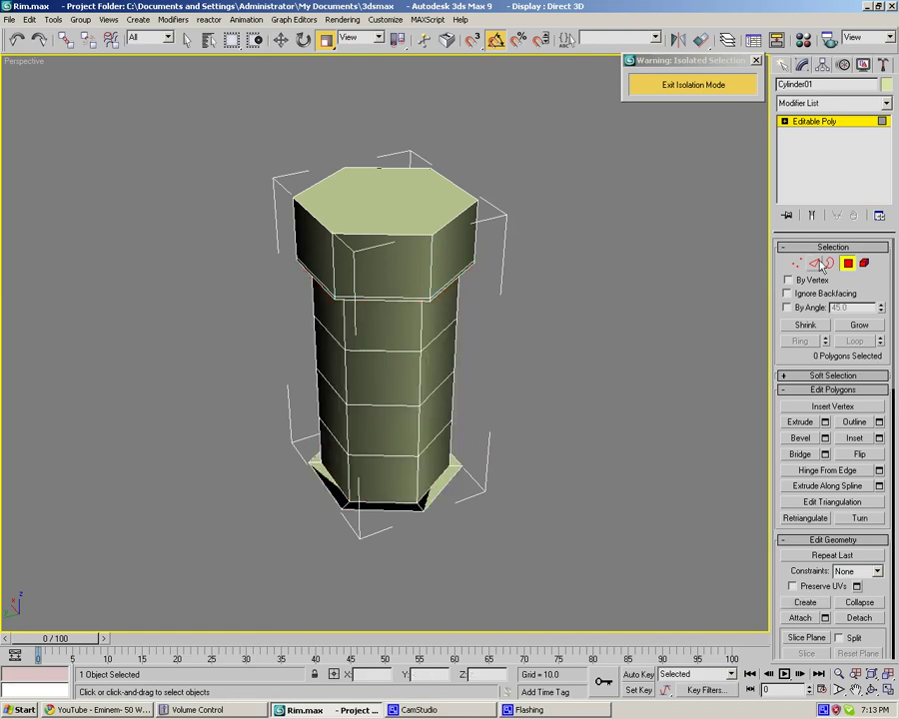
- Delete the leftover flange polygons around the underside of the shaft
alt+middle_drag(585, 189, 592, 331)
click(403, 456)
key(Delete)
click(436, 443)
key(Delete)
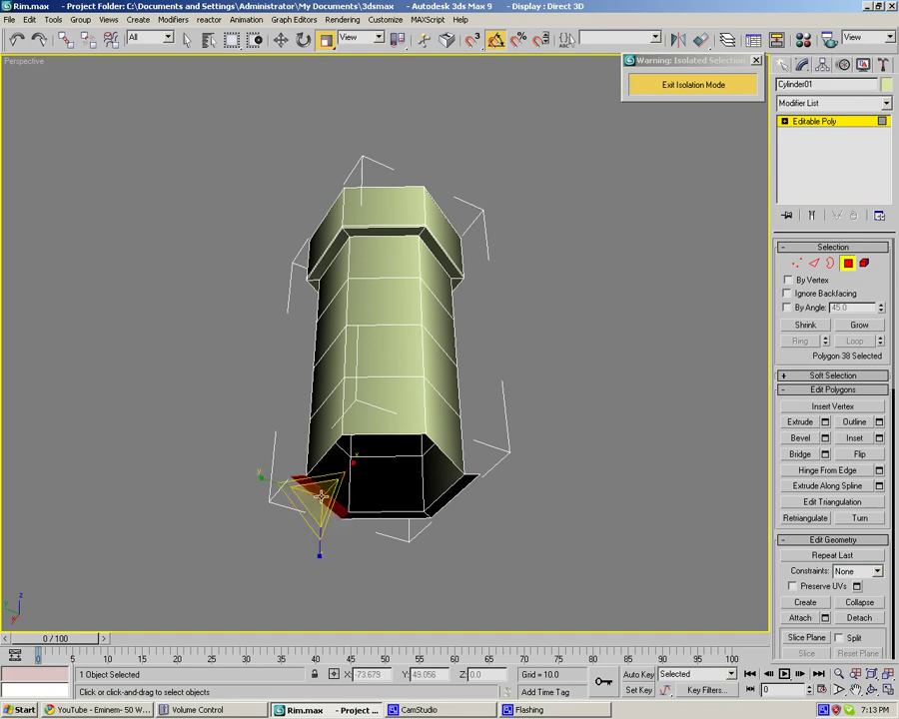
click(439, 495)
key(Delete)
- Select the open border at the shaft's lower end and cap it
click(835, 264)
click(402, 446)
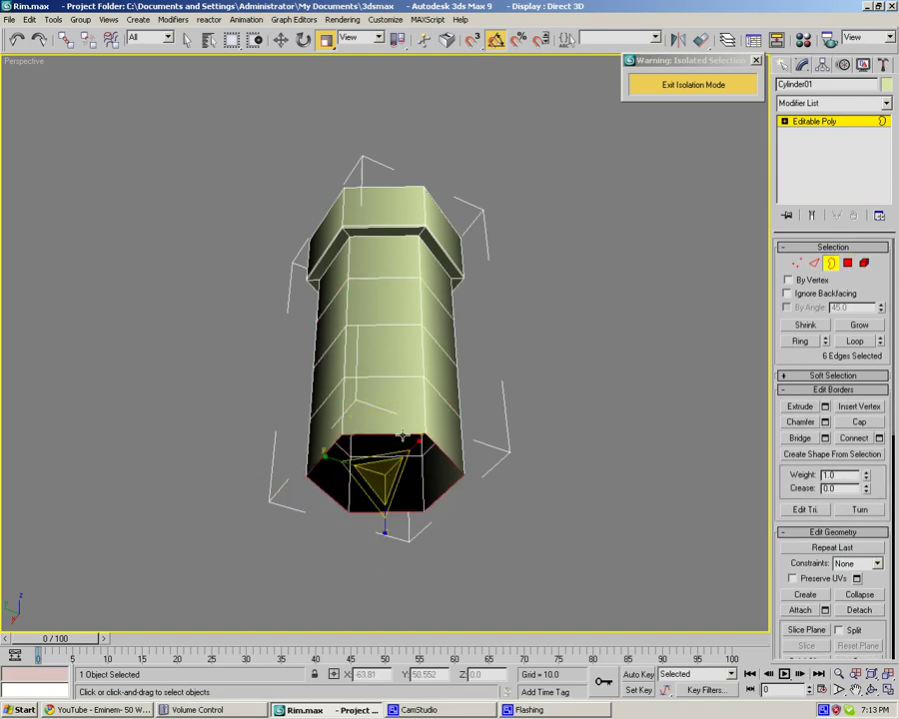
click(849, 424)
click(581, 391)
alt+middle_drag(569, 320, 520, 330)
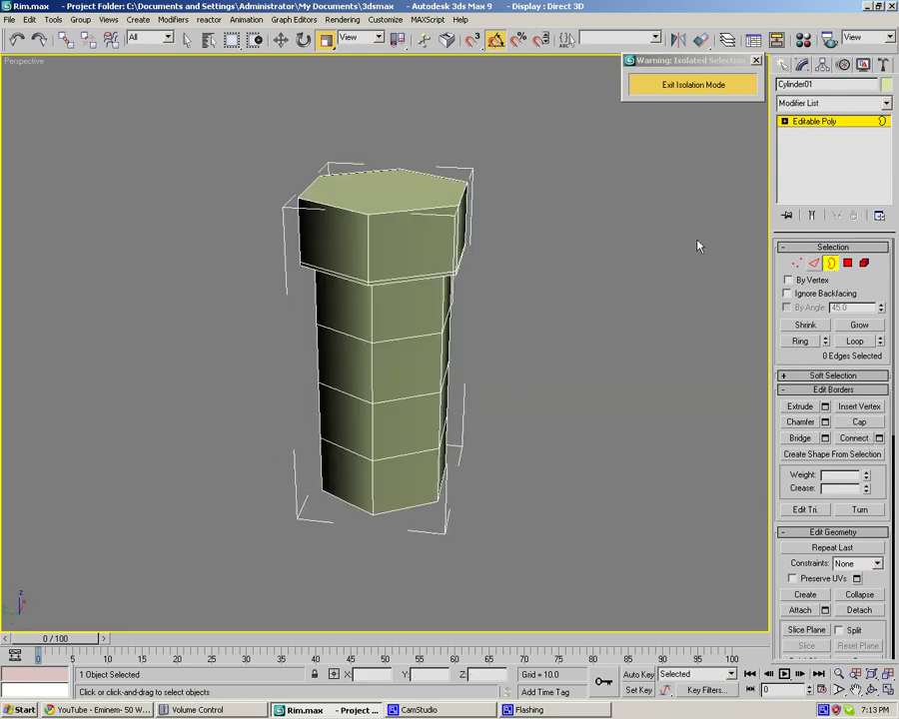
- Inset the hexagonal top polygon of the head by 1.0 as a group
click(829, 265)
click(847, 263)
click(420, 204)
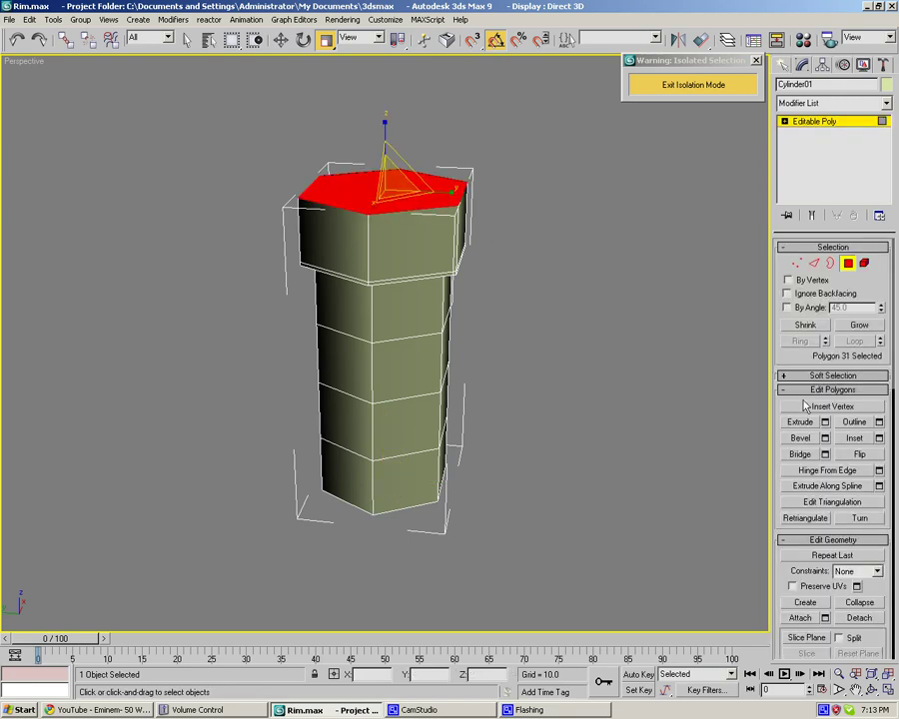
click(880, 437)
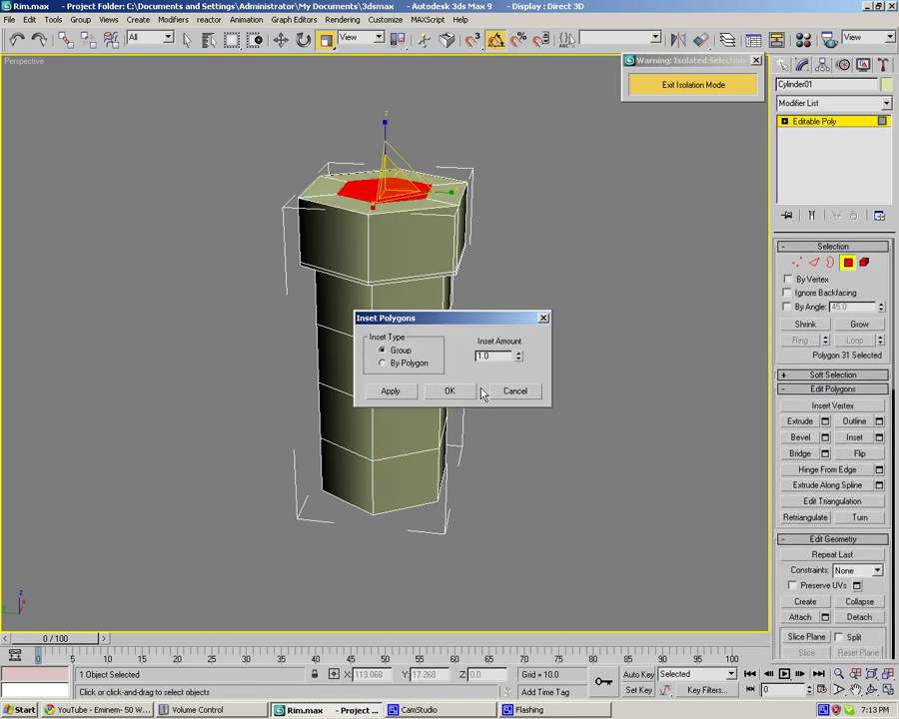
click(467, 392)
click(498, 391)
- Select the outer edge loop around the top of the head and chamfer it by a small amount
click(815, 264)
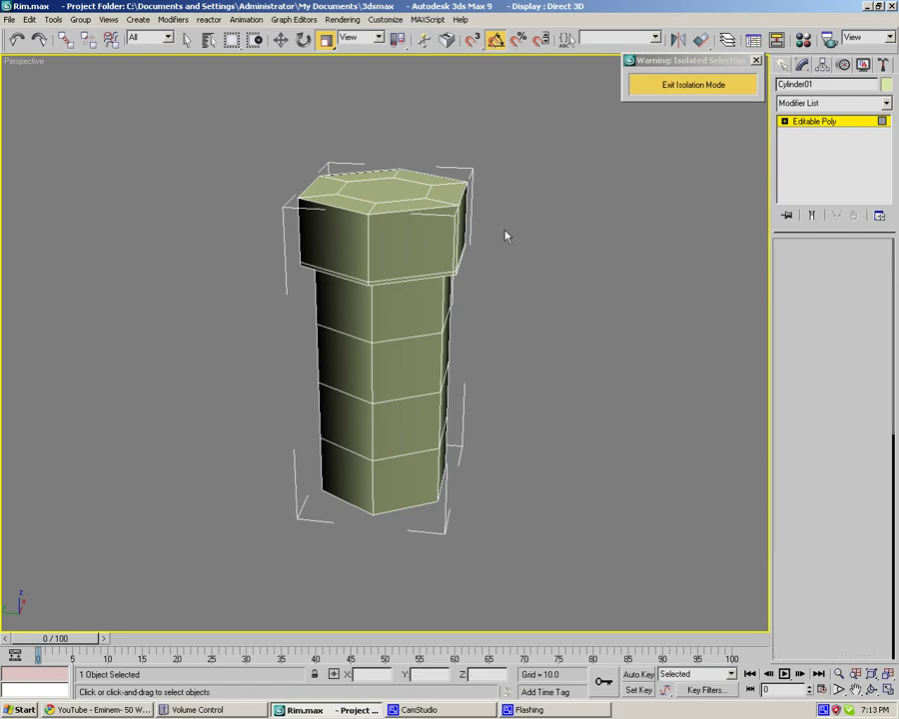
click(416, 208)
click(853, 341)
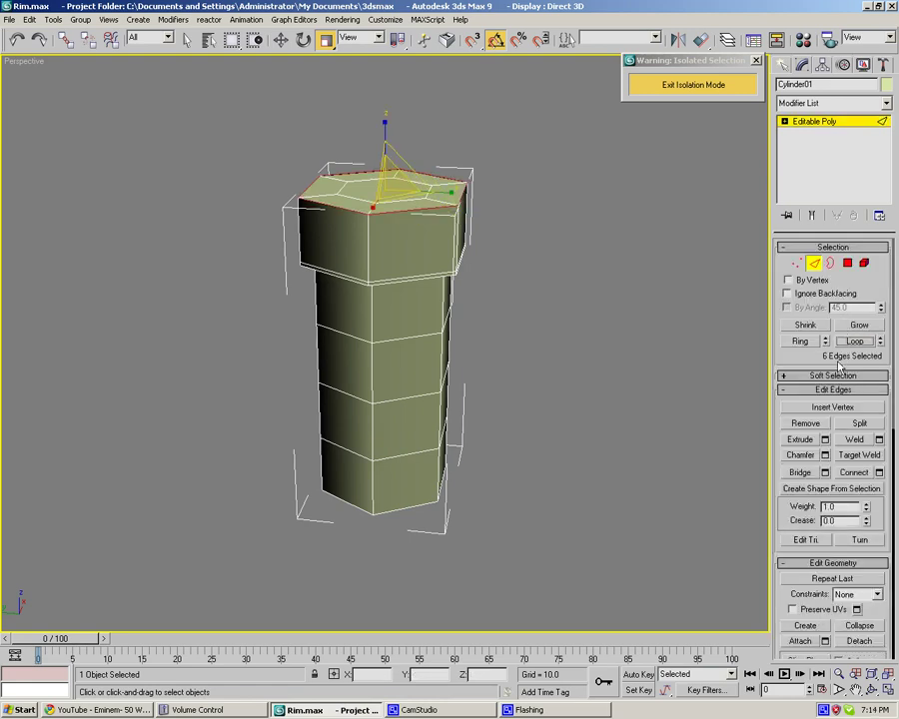
click(826, 454)
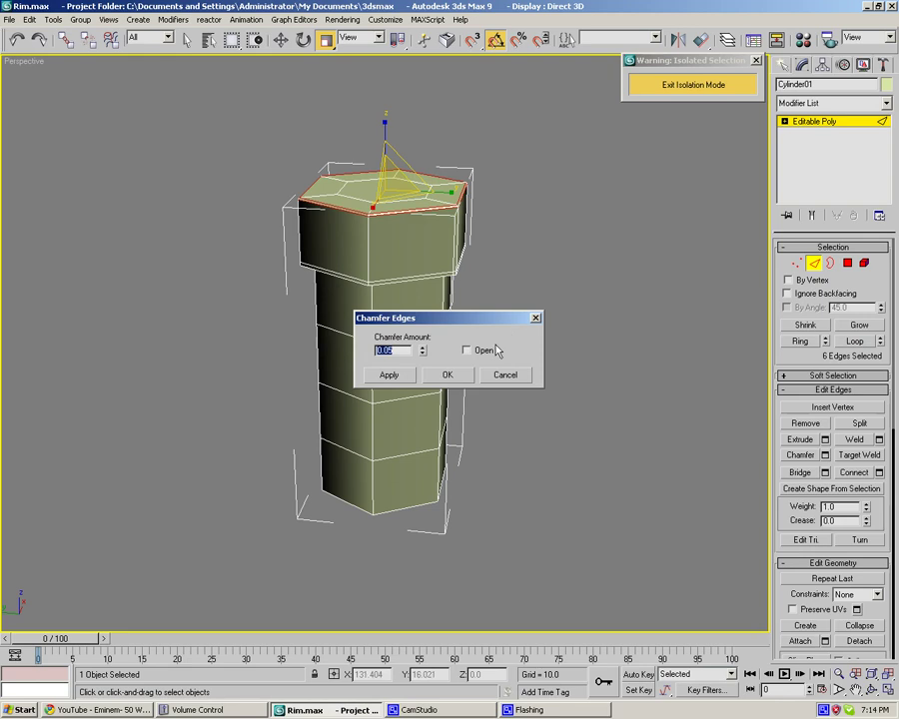
drag(426, 354, 421, 349)
click(446, 378)
click(525, 359)
alt+middle_drag(504, 256, 610, 153)
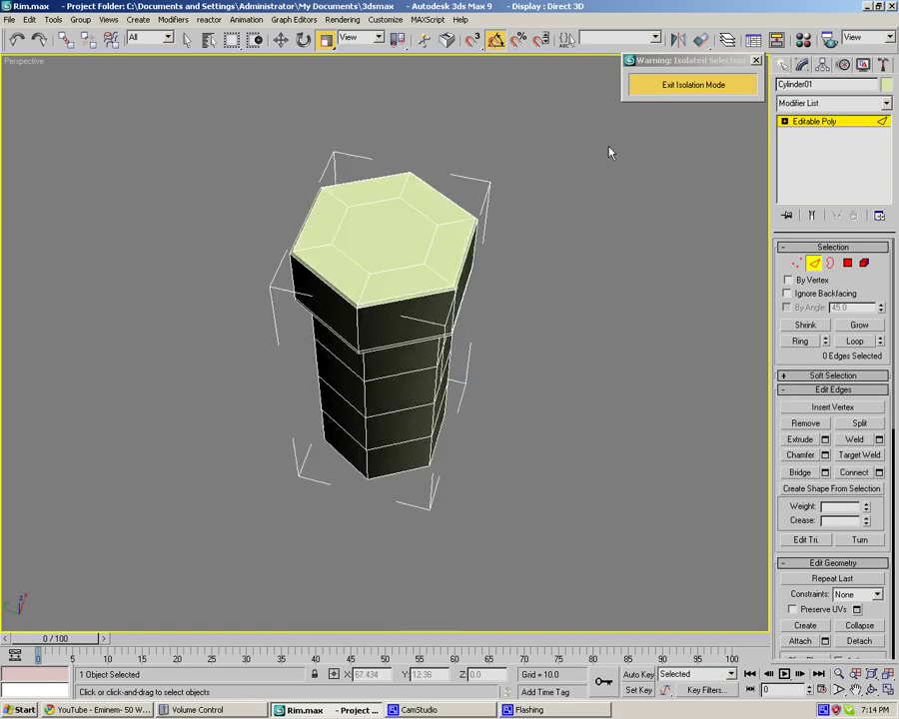
- Exit isolation mode to bring back the full rim around the lug nut
click(664, 91)
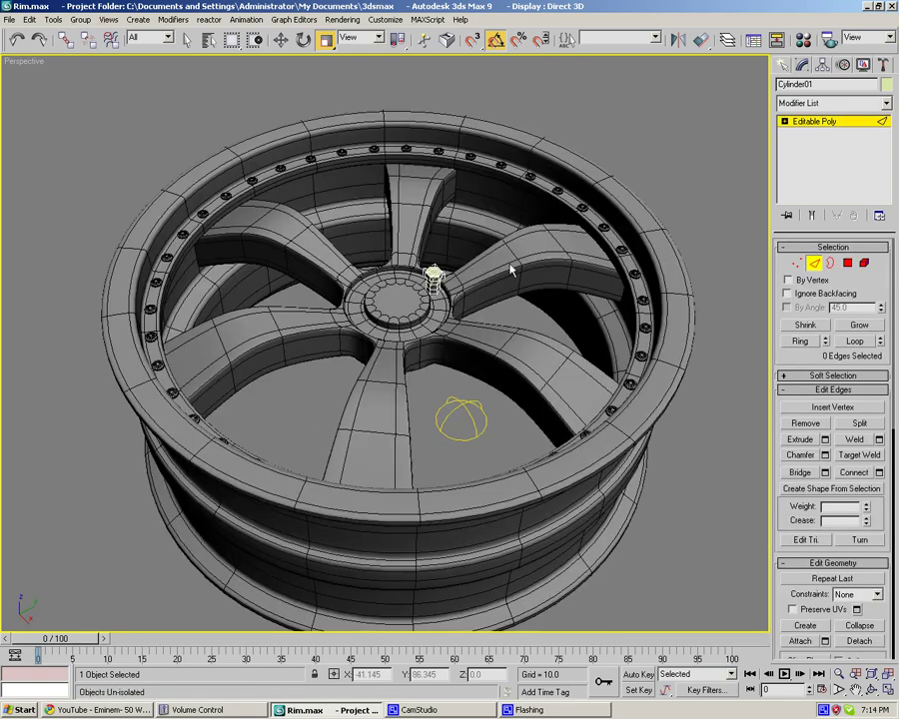
middle_drag(510, 268, 503, 352)
scroll(524, 362, down, 8)
scroll(524, 361, up, 5)
key(z)
key(super)
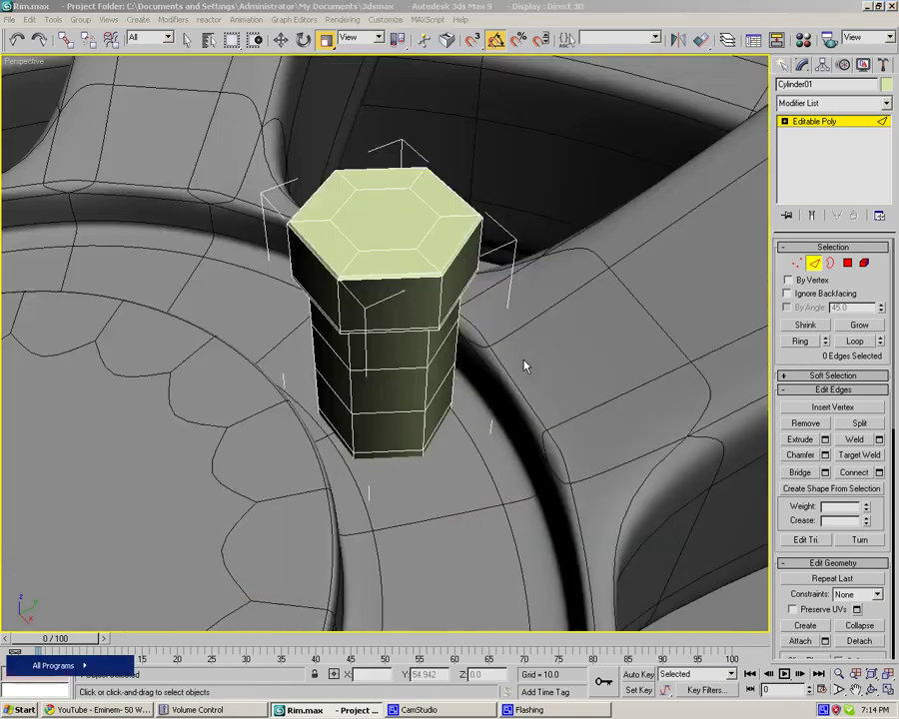
alt+middle_drag(513, 364, 513, 305)
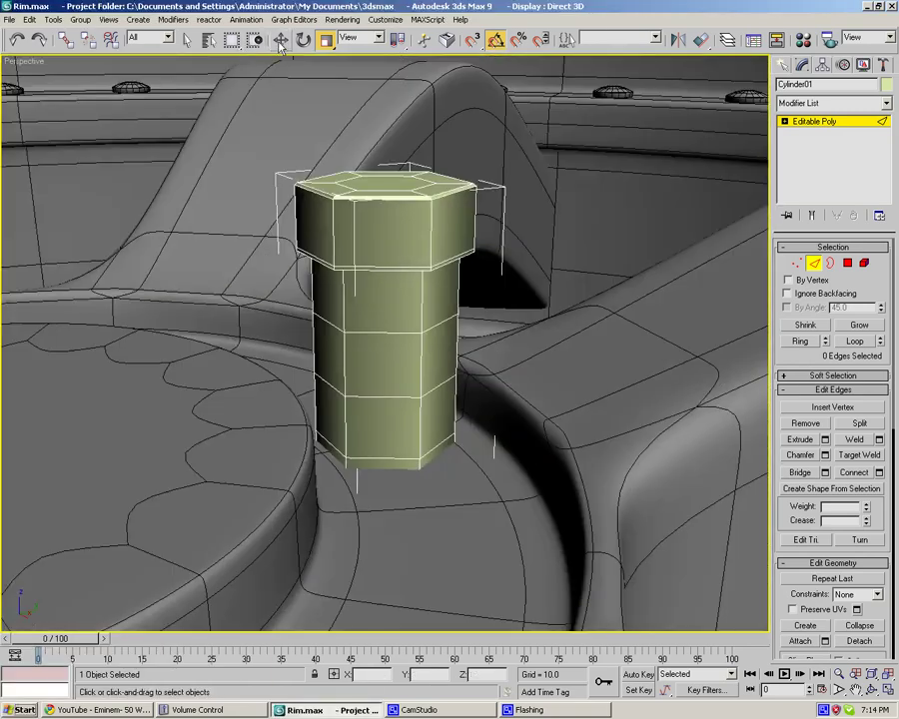
- Center the lug nut's pivot to the object and lower the nut into the hub to a Z position of about 51.77
click(281, 40)
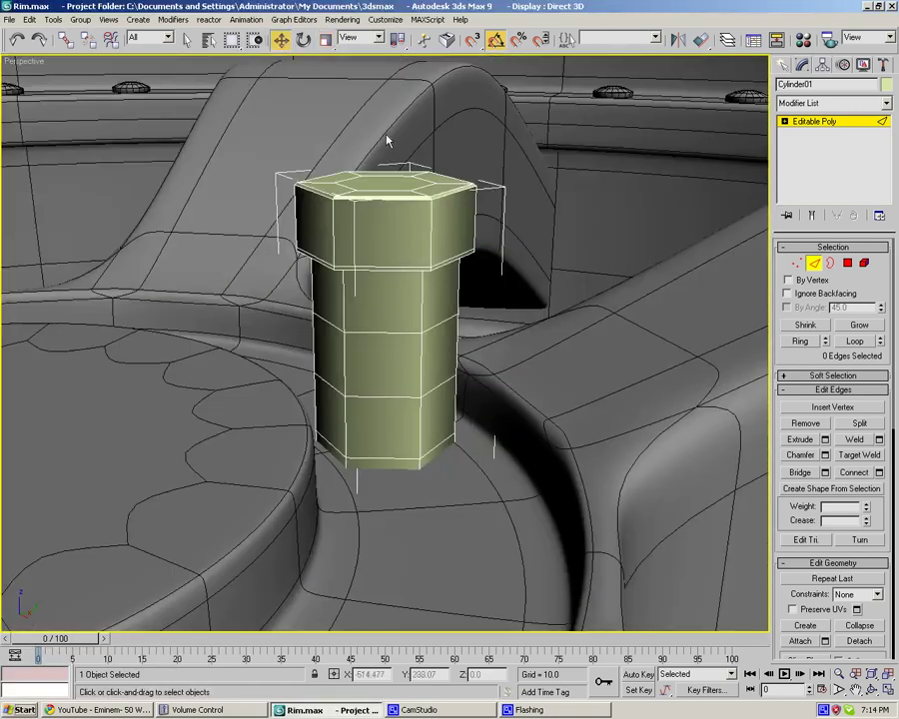
click(823, 64)
click(833, 153)
click(834, 227)
click(783, 65)
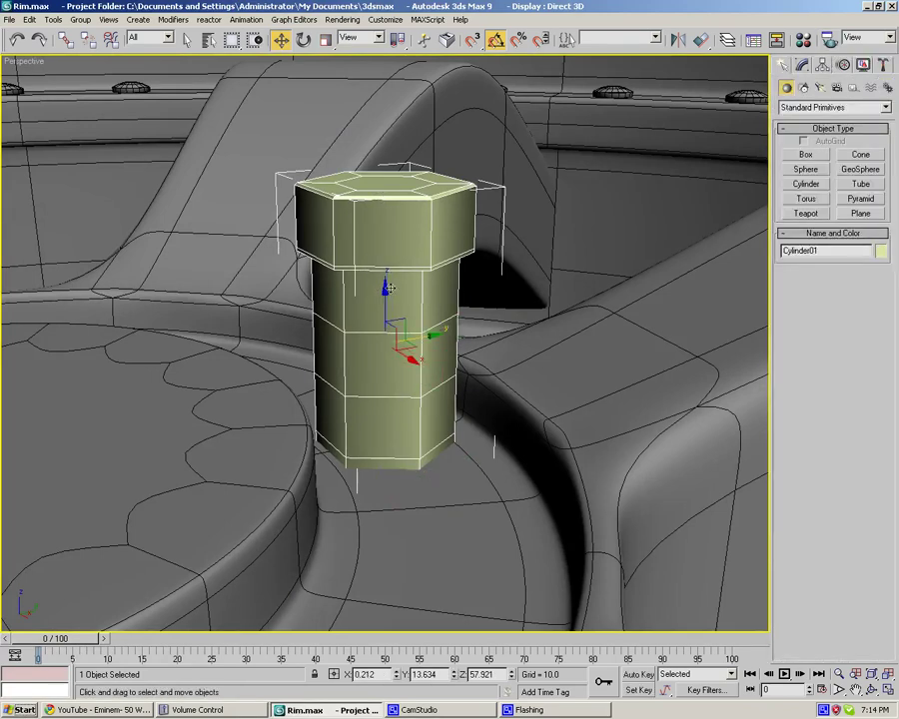
drag(387, 288, 385, 468)
alt+middle_drag(280, 371, 404, 474)
scroll(380, 428, down, 5)
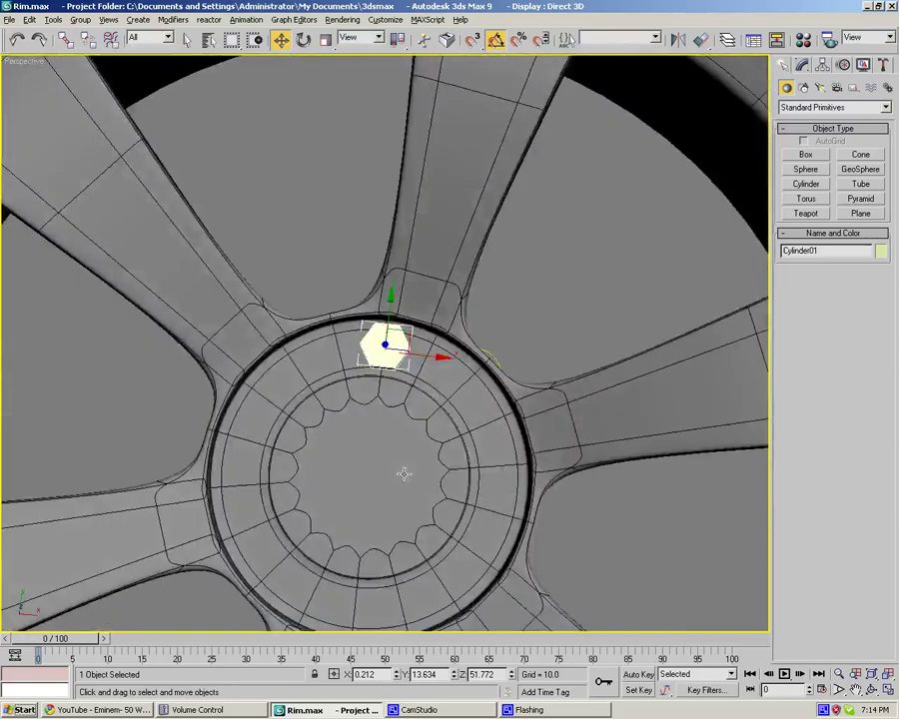
- Move only the lug nut's pivot to the world origin at X 0, Y 0, Z 0
click(822, 64)
click(829, 153)
right_click(283, 42)
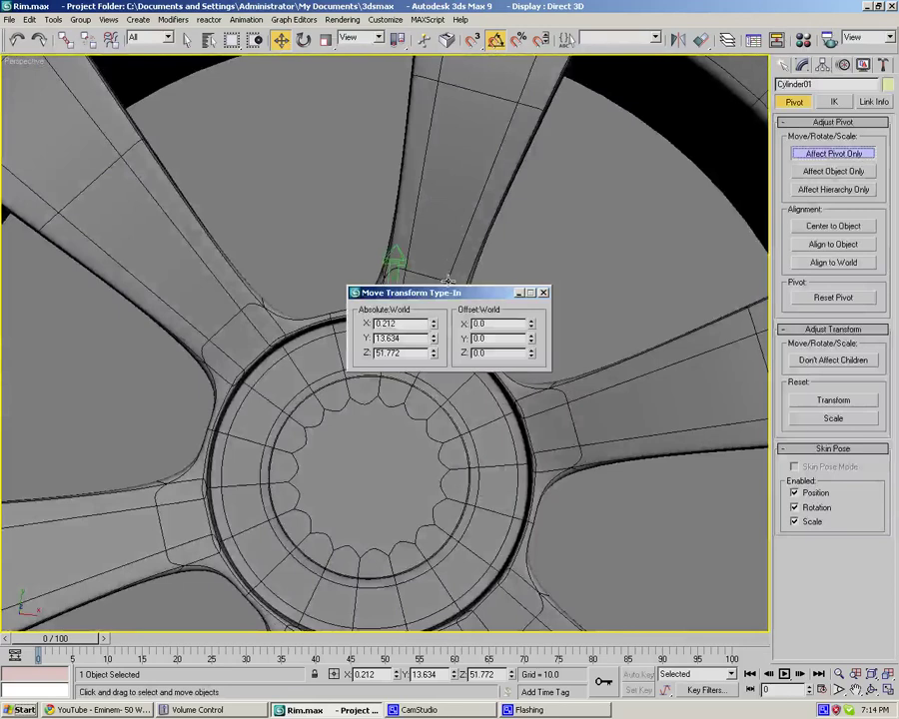
right_click(434, 323)
right_click(433, 339)
right_click(434, 353)
click(543, 292)
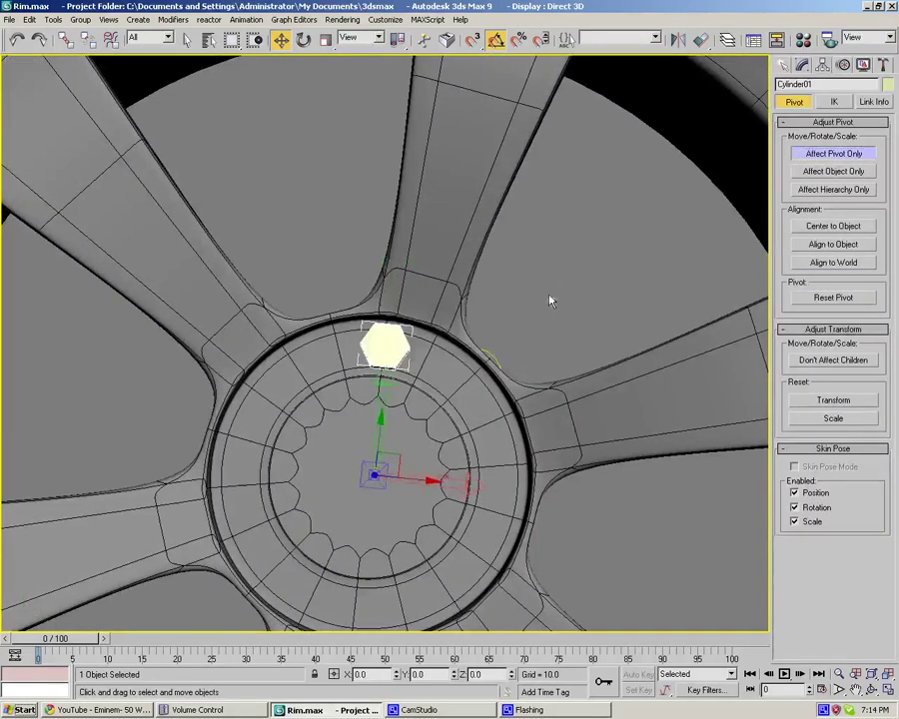
- Array the lug nut as five copies over a total Z rotation of 360 degrees around the hub
click(56, 20)
click(73, 125)
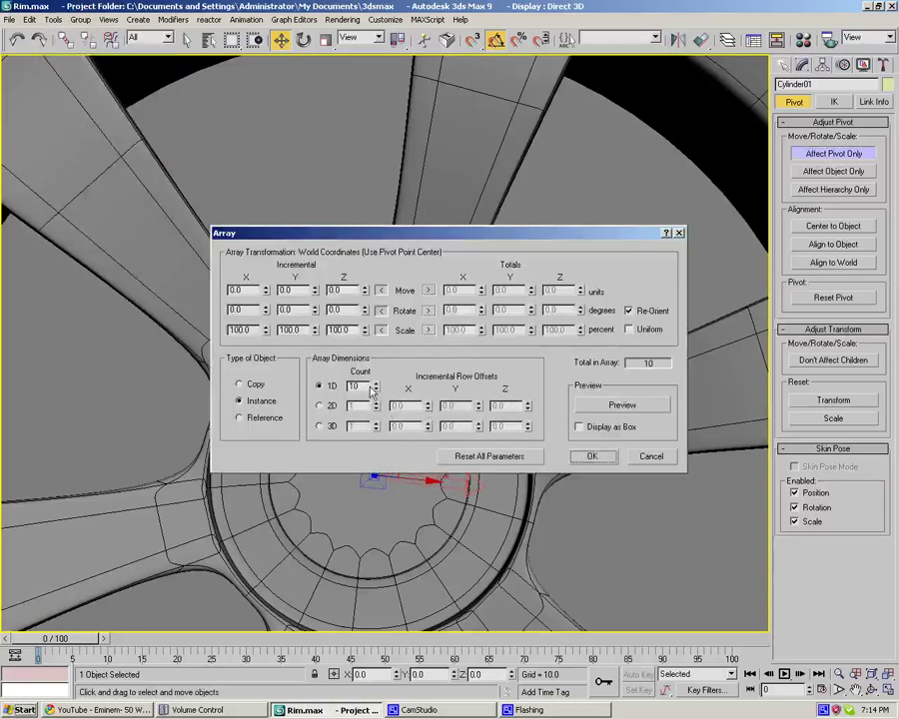
double_click(362, 385)
text(5)
click(429, 309)
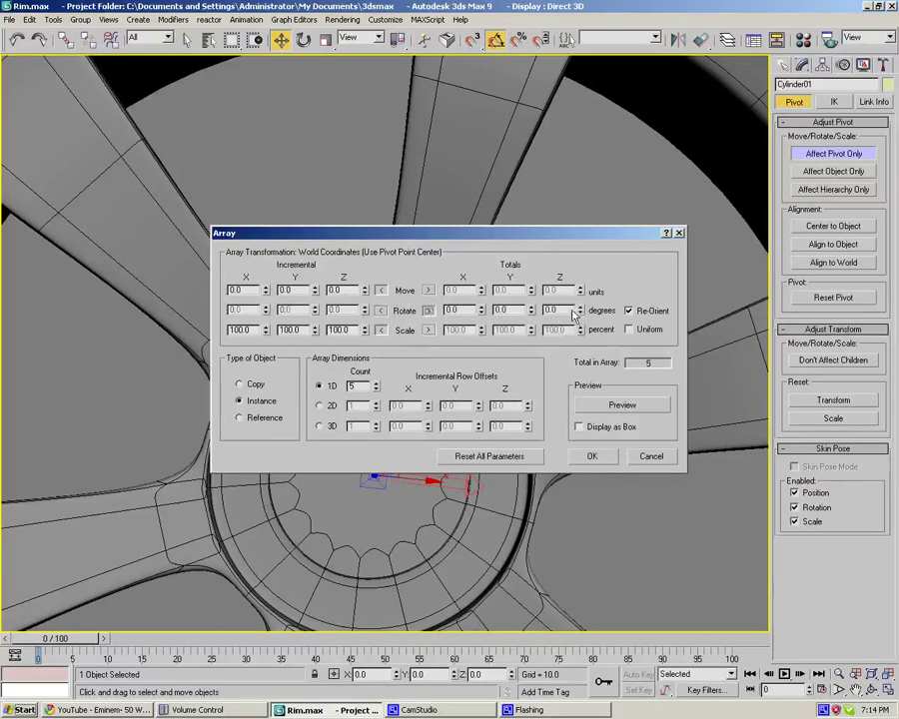
double_click(565, 311)
click(596, 407)
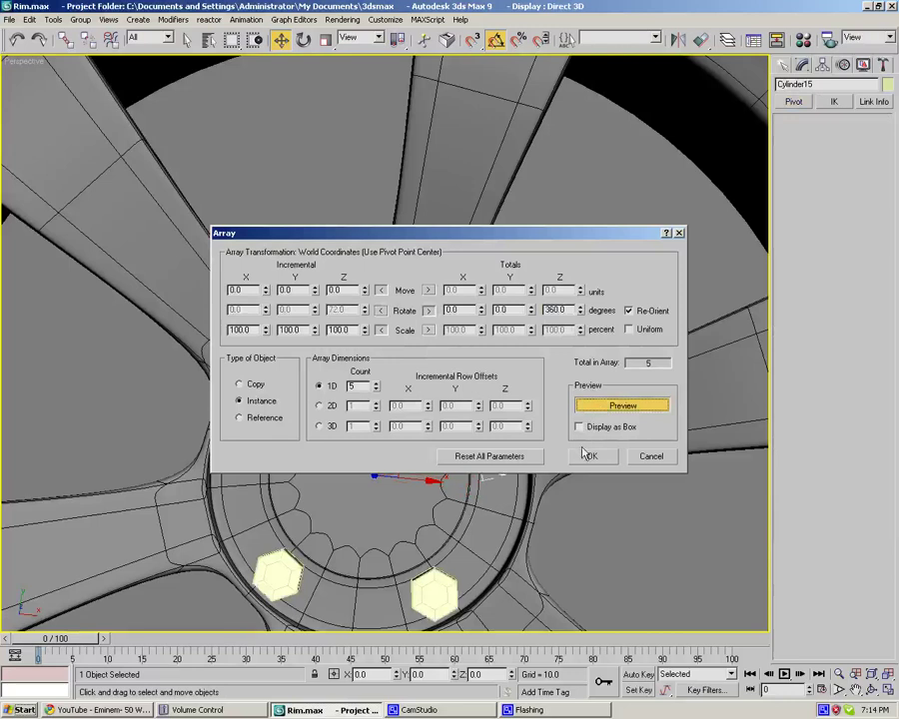
click(252, 385)
click(589, 457)
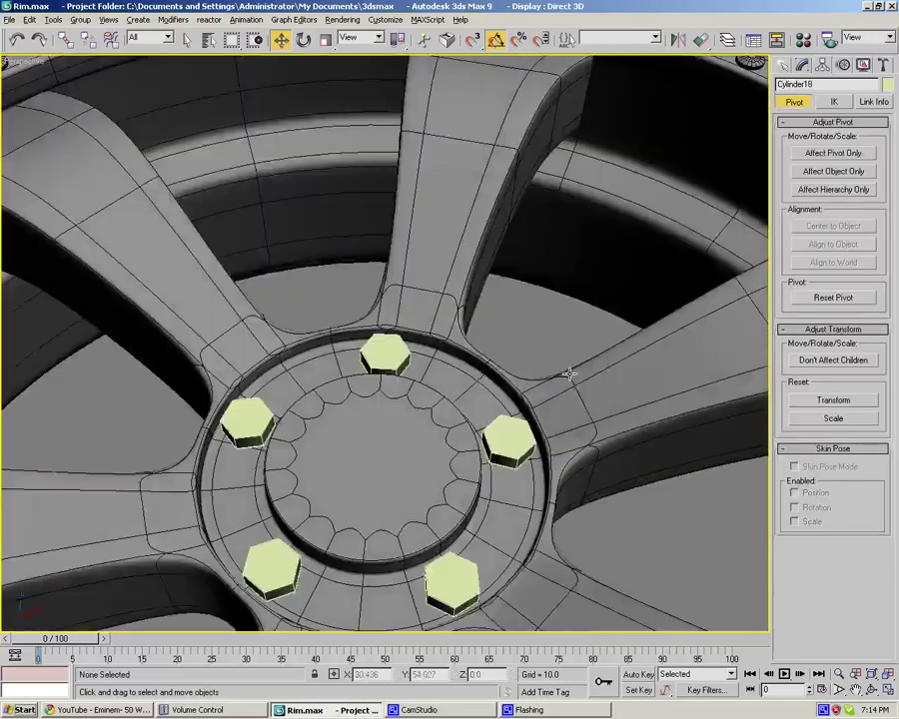
- Select the lug nut on the right side of the hub and convert it to an editable poly
scroll(569, 374, down, 2)
click(506, 445)
right_click(507, 437)
mouse_move(574, 547)
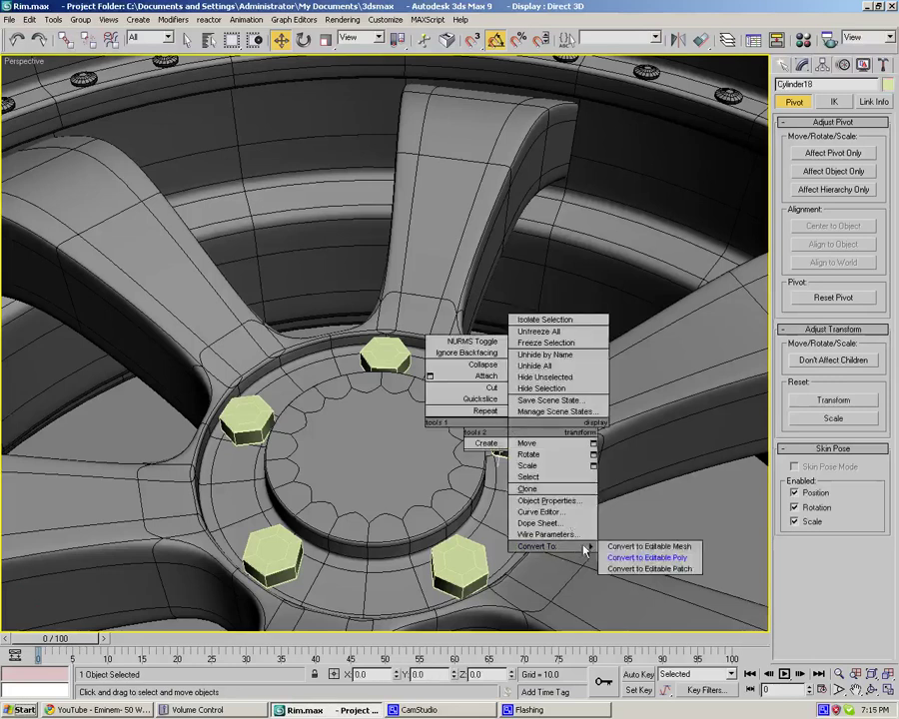
click(625, 556)
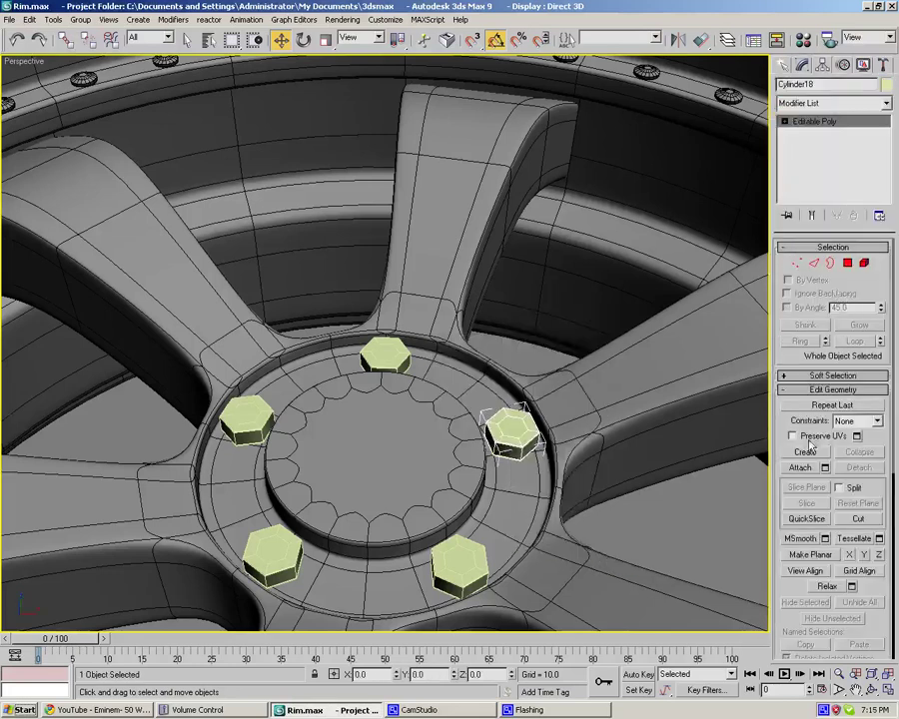
- Attach the other four lug nuts around the hub to the selected nut, undoing any accidental attachment of the rim
click(802, 470)
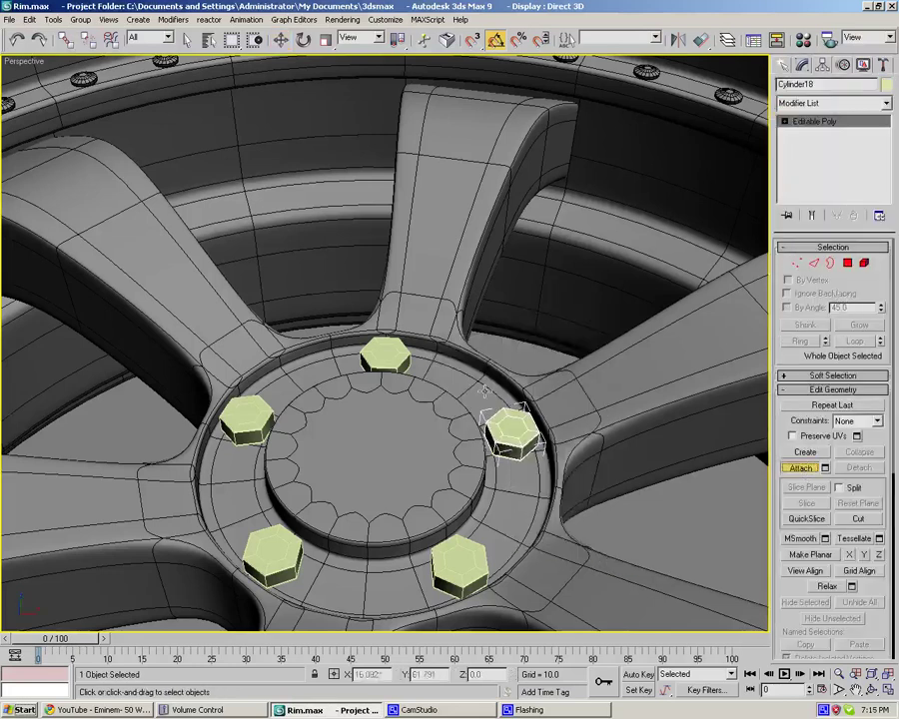
click(387, 352)
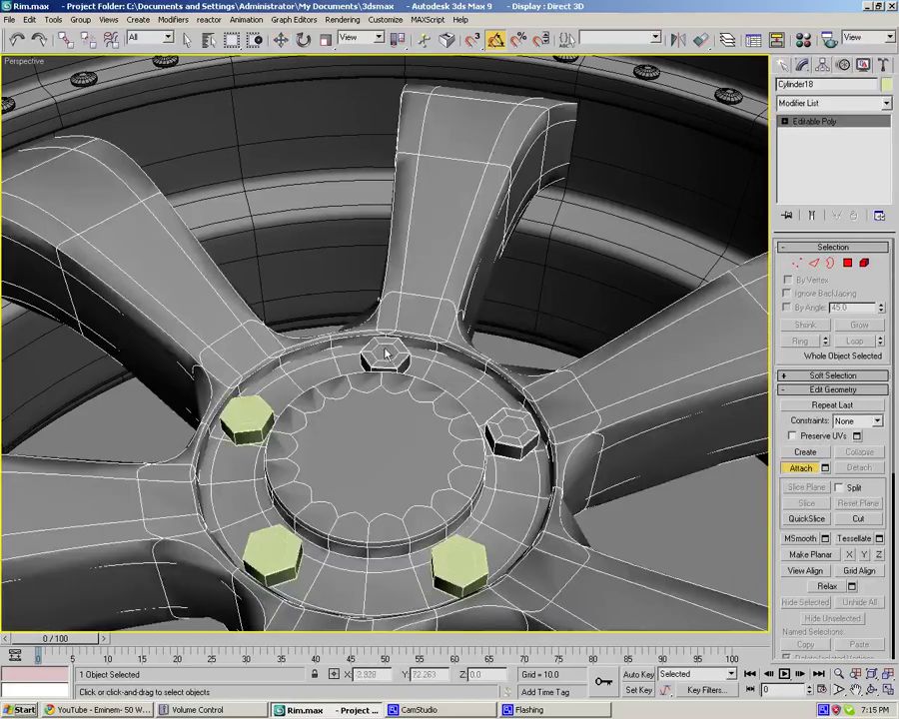
key(ctrl+z)
key(ctrl+z)
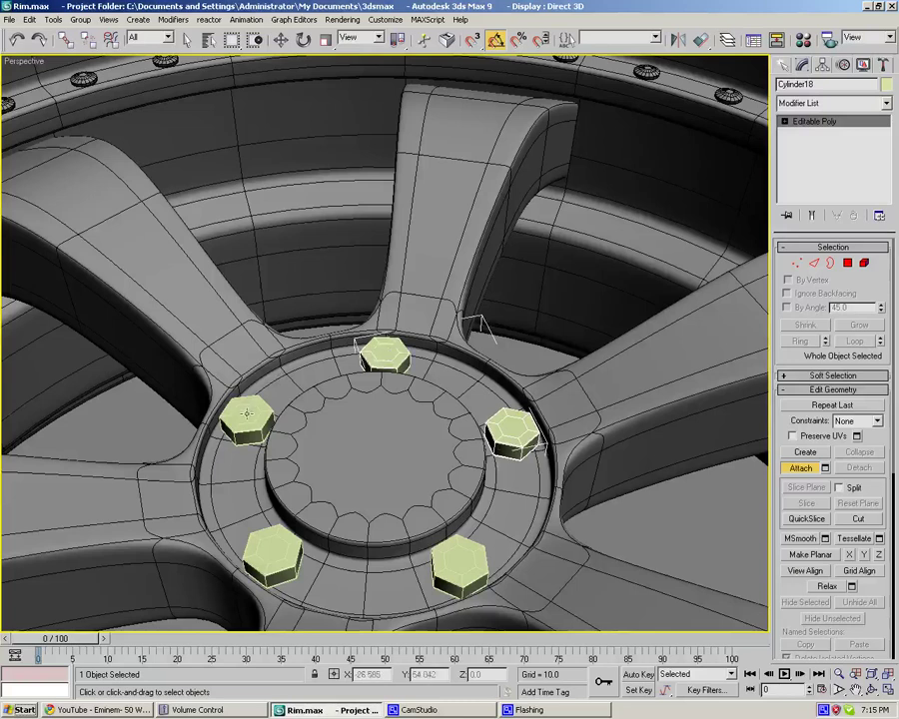
click(452, 562)
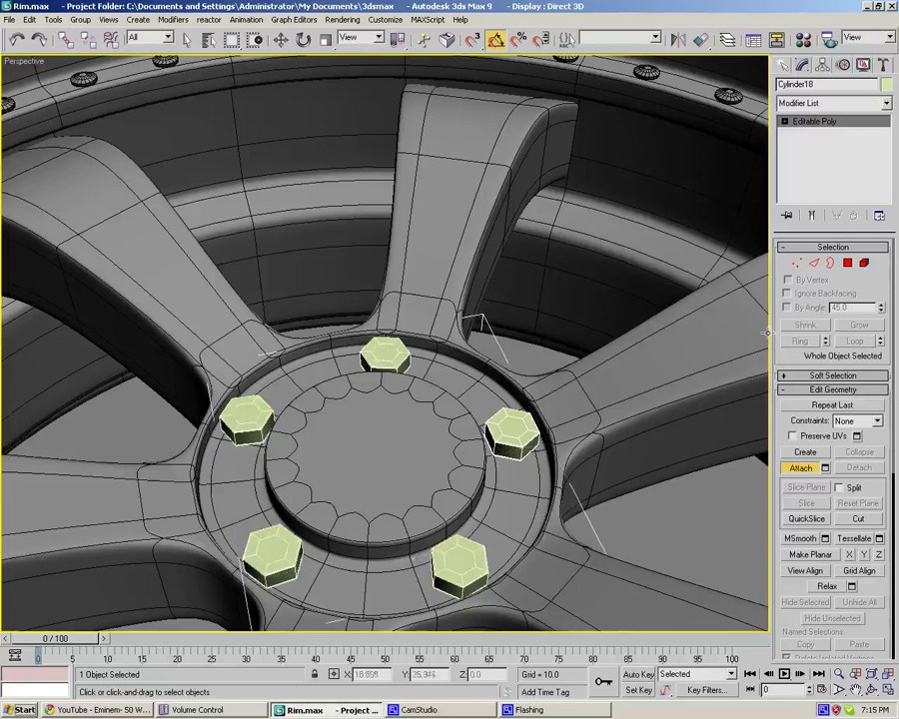
click(784, 67)
key(w)
- Assign the 01 - Default material to the combined lug nuts, set their object color to black, and deselect them
key(m)
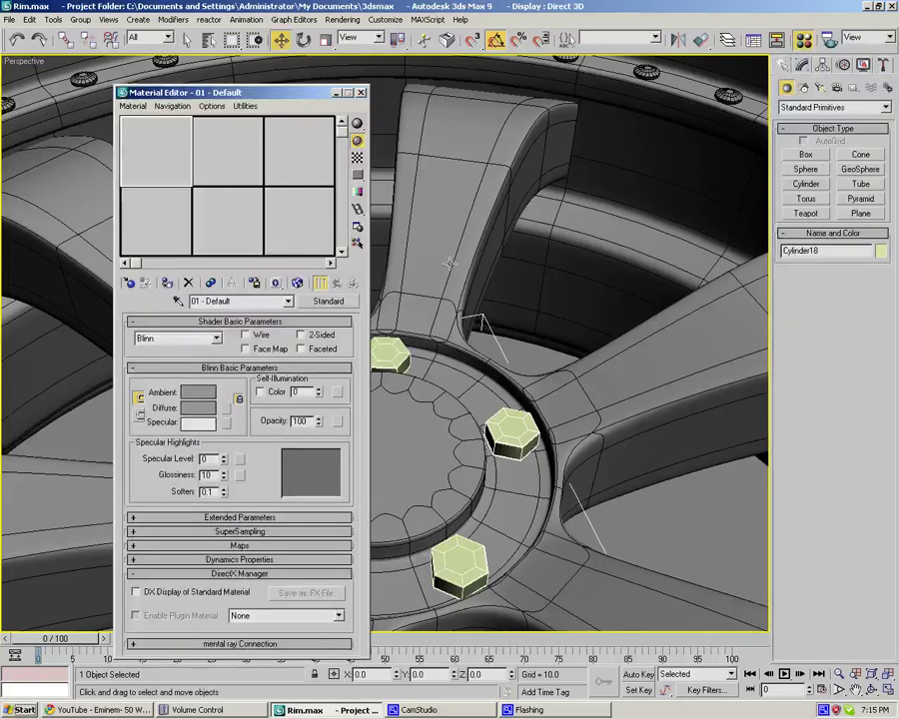
click(167, 283)
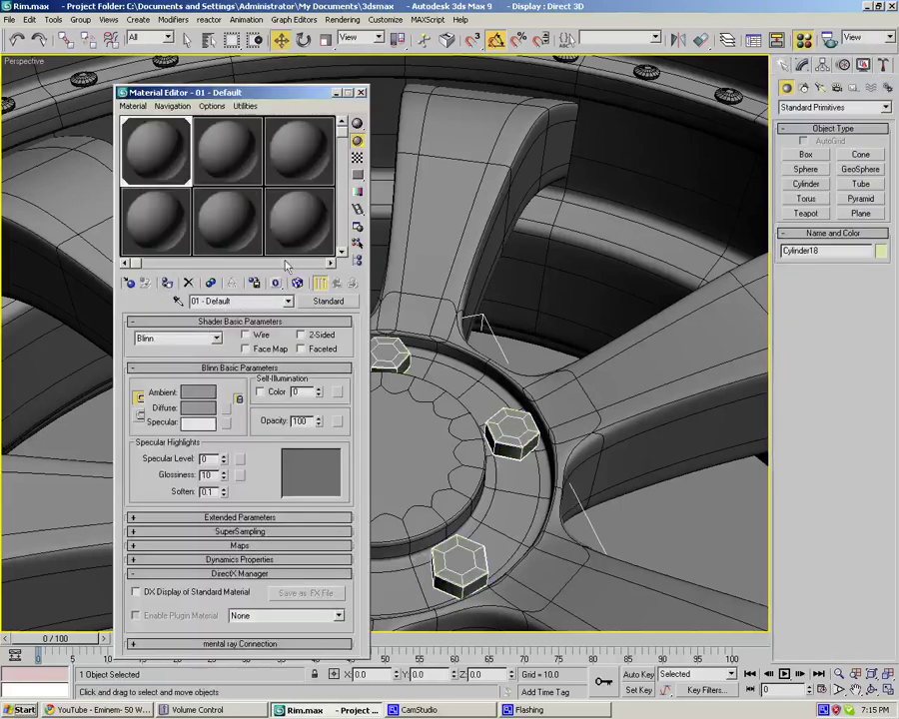
click(361, 92)
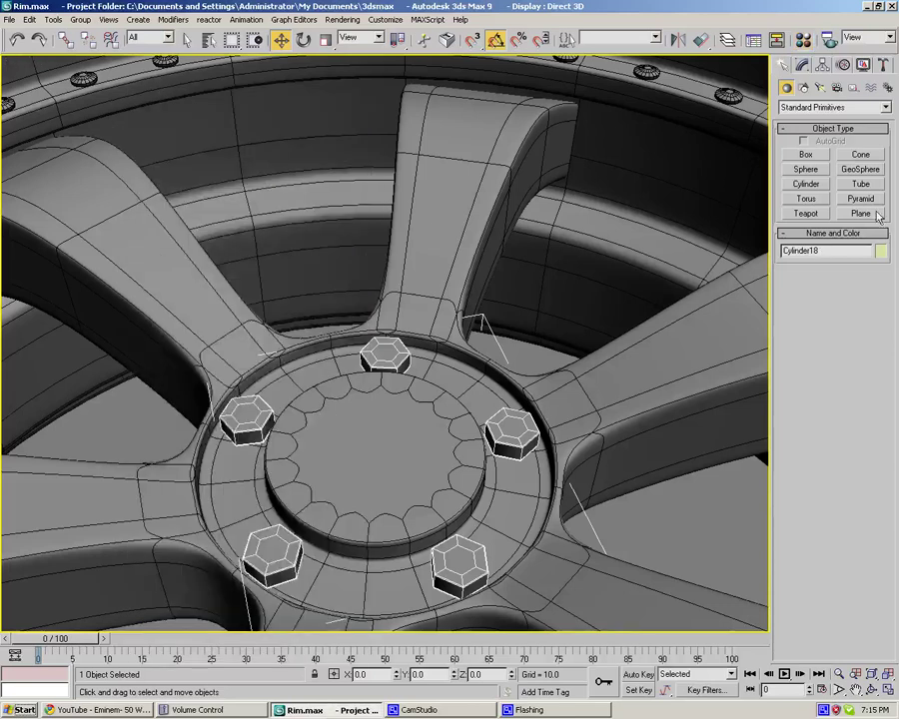
click(879, 252)
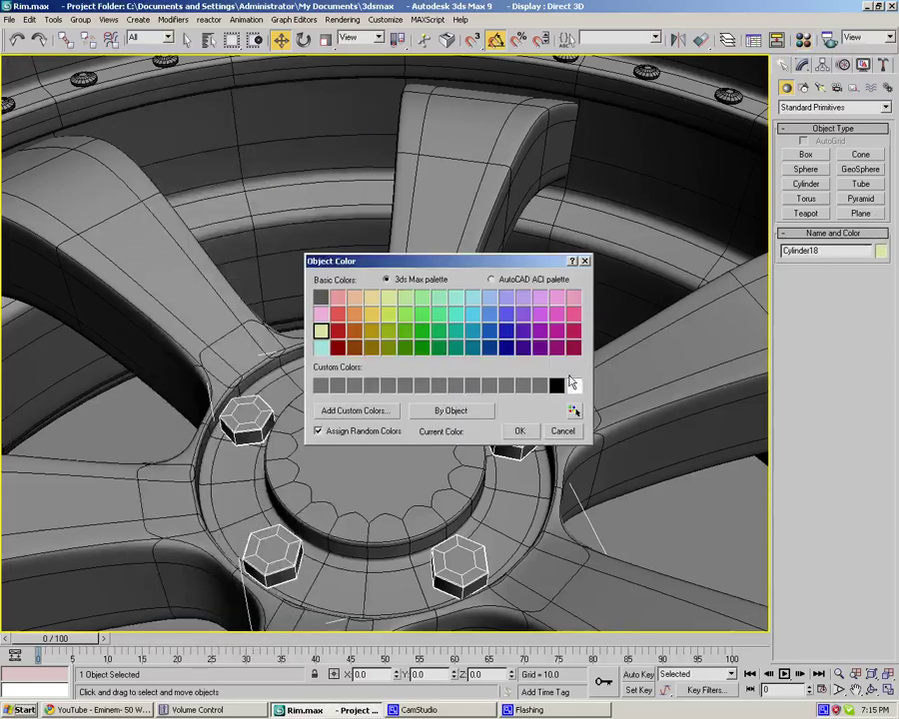
click(520, 431)
click(700, 555)
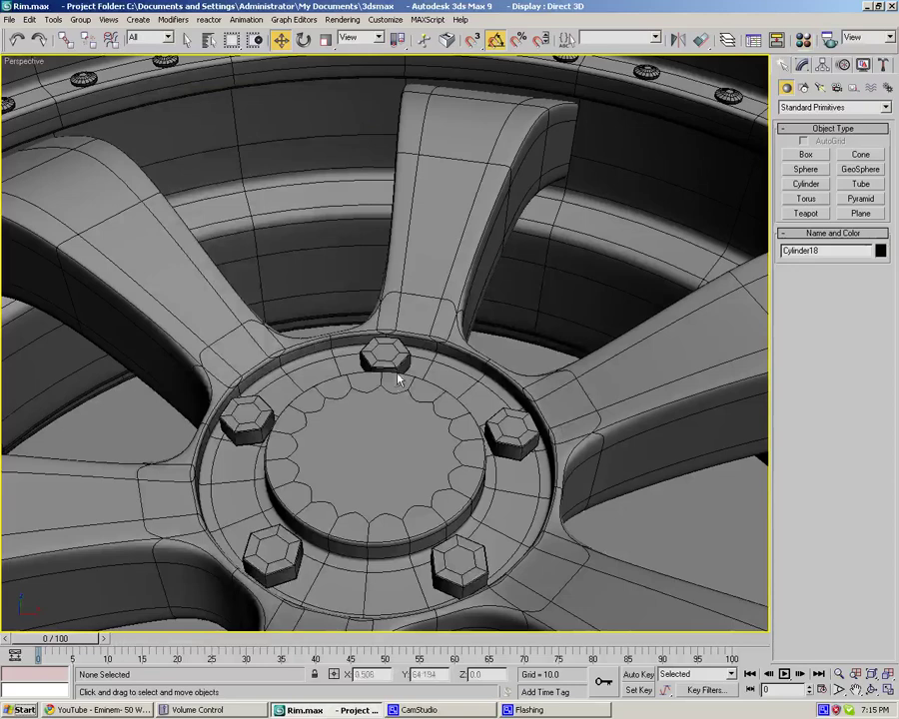
- Inspect the lug nuts and hub from several angles and distances
alt+middle_drag(429, 438, 297, 388)
scroll(384, 338, down, 4)
scroll(398, 364, down, 4)
scroll(454, 422, up, 5)
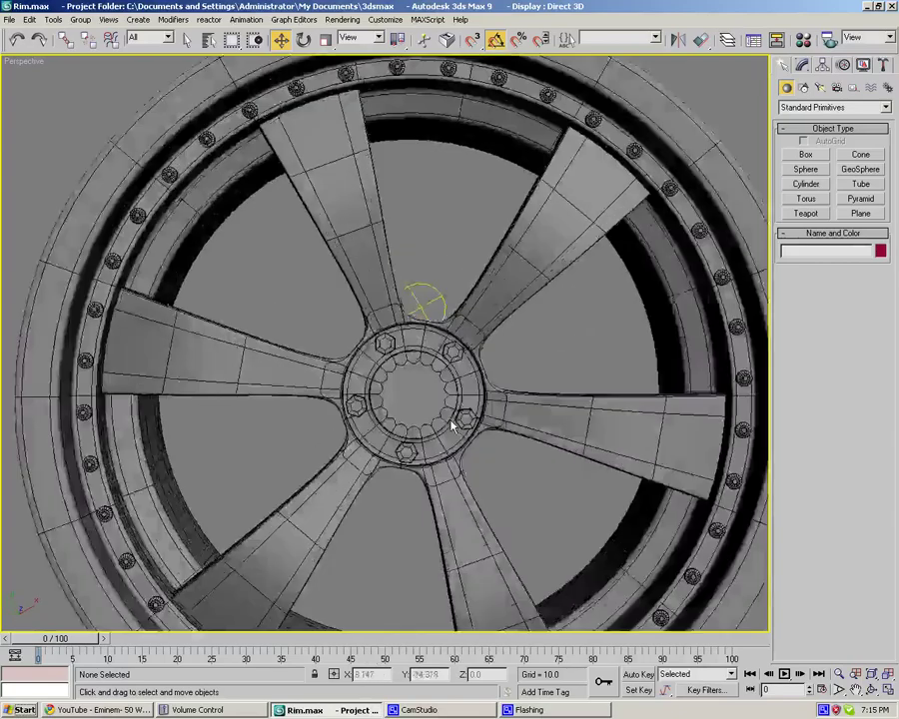
alt+middle_drag(453, 426, 426, 215)
scroll(434, 352, down, 5)
scroll(440, 366, up, 5)
- Create a six-sided cylinder centered on the hub in the top view, with a radius of about 10.4 and height of about 5.7
key(t)
scroll(444, 421, down, 8)
scroll(427, 216, down, 1)
click(806, 184)
drag(371, 374, 445, 534)
click(433, 434)
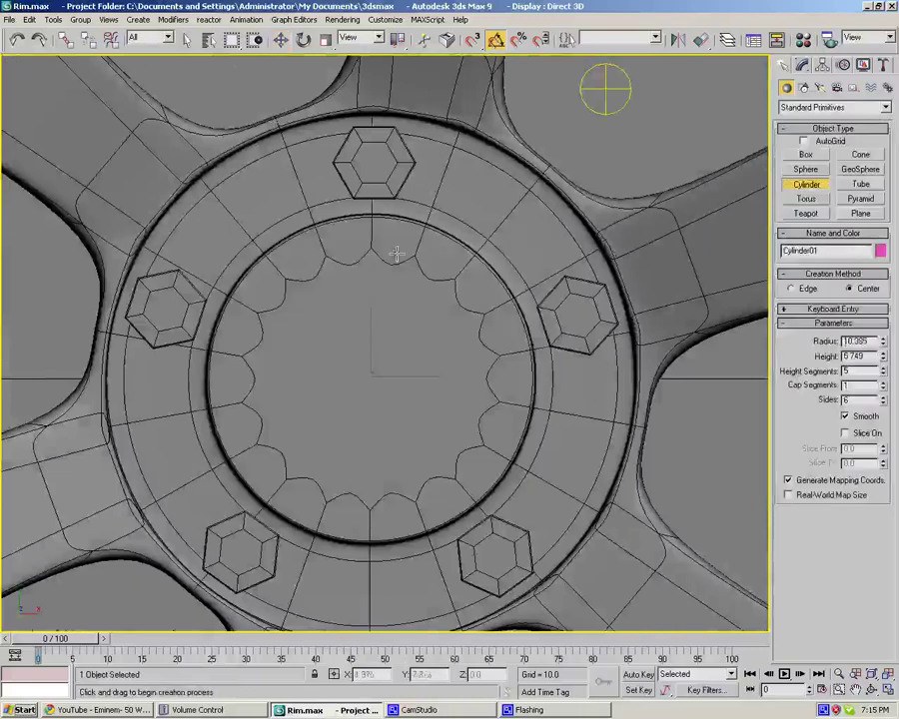
- Raise the new cylinder onto the hub to a Z position of about 56.08
click(281, 39)
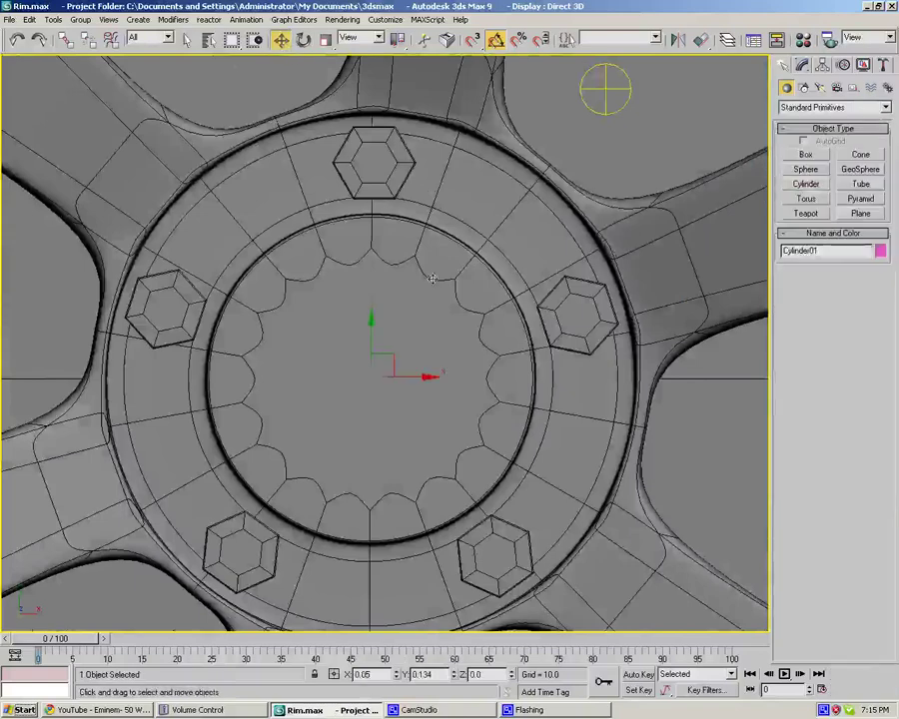
key(p)
alt+middle_drag(420, 374, 427, 603)
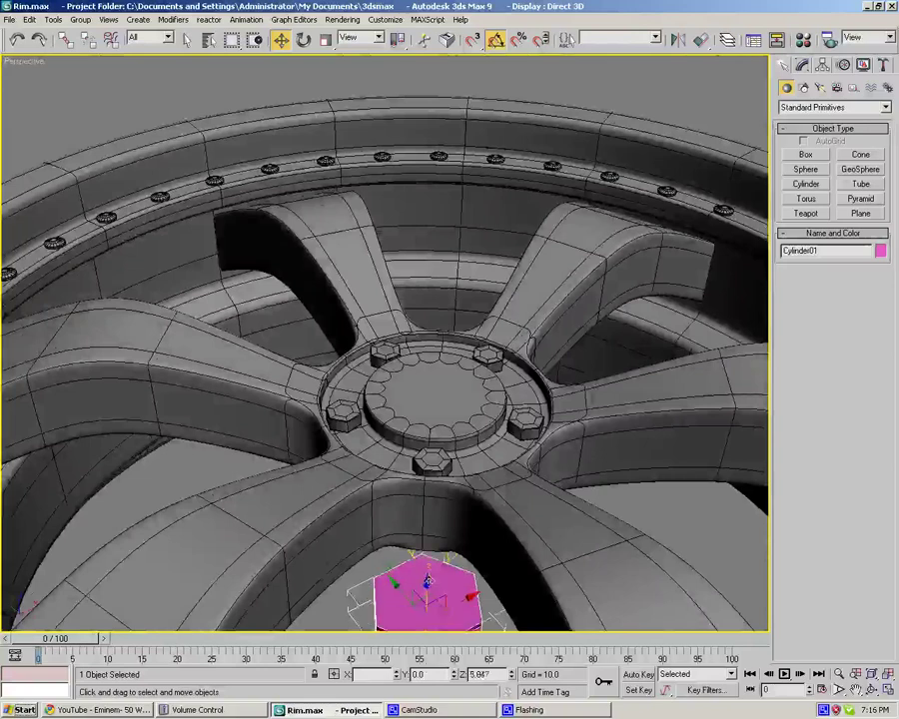
drag(428, 604, 427, 362)
scroll(427, 362, up, 3)
- Set the cylinder to 18 sides and 1 height segment, and reduce its height to form a thin disc
click(801, 66)
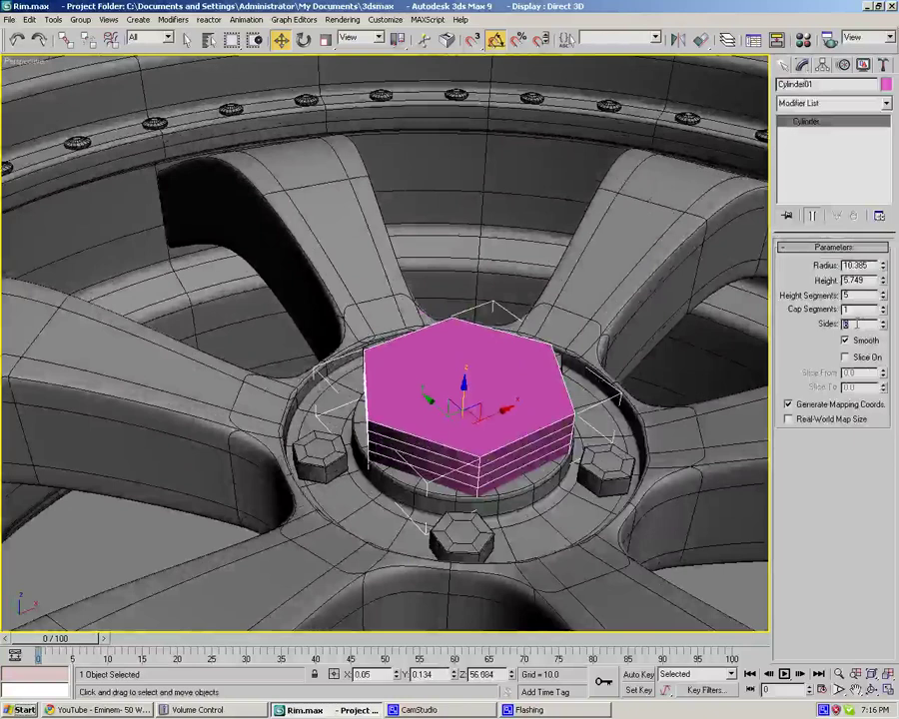
text(5)
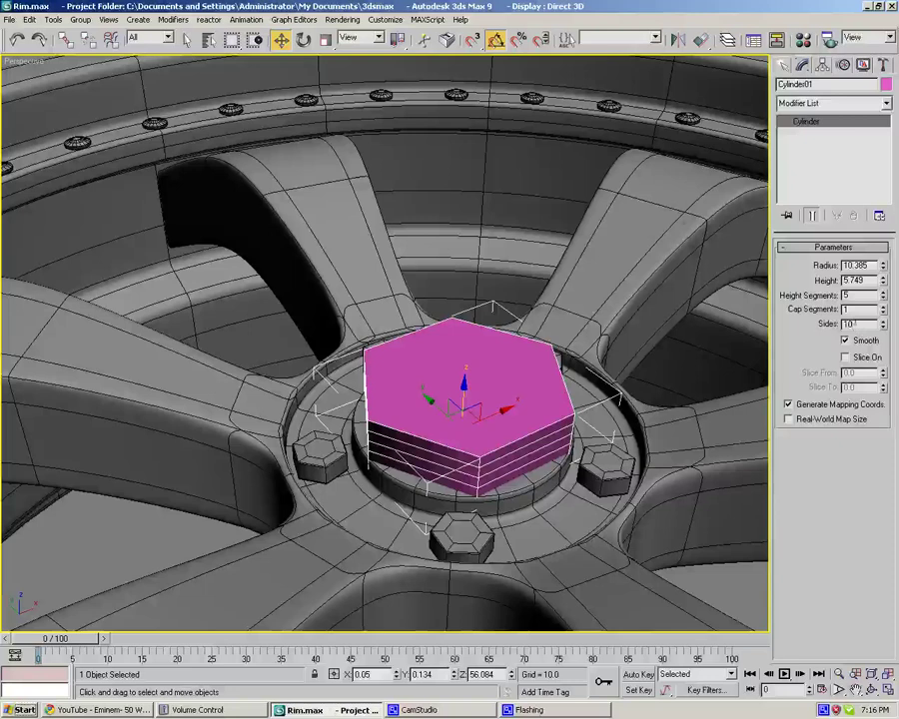
key(Return)
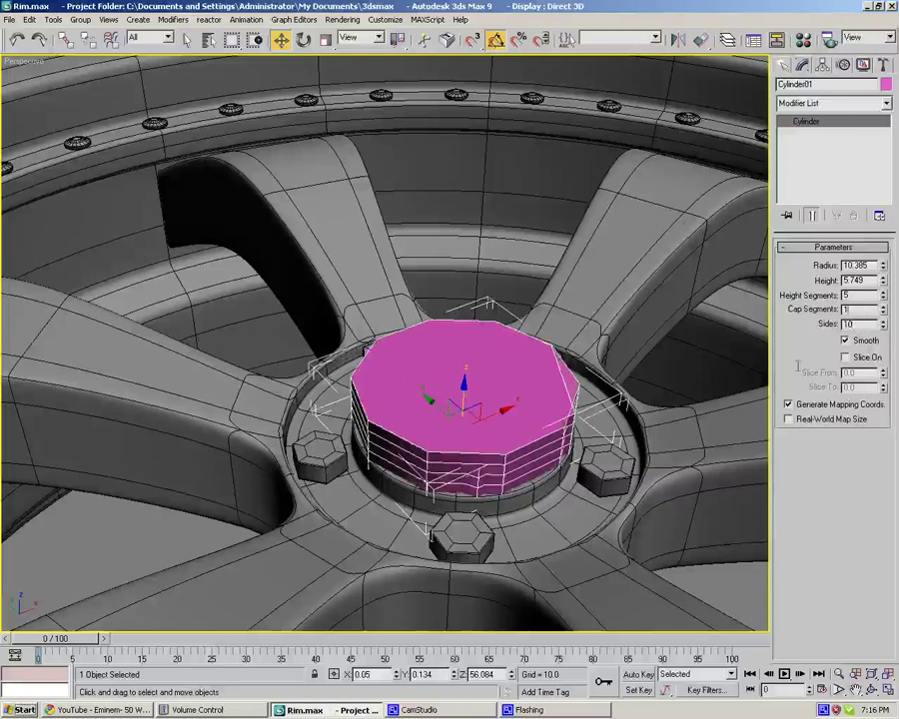
click(884, 322)
click(884, 322)
click(884, 321)
click(884, 321)
click(884, 321)
click(884, 322)
click(884, 322)
click(884, 322)
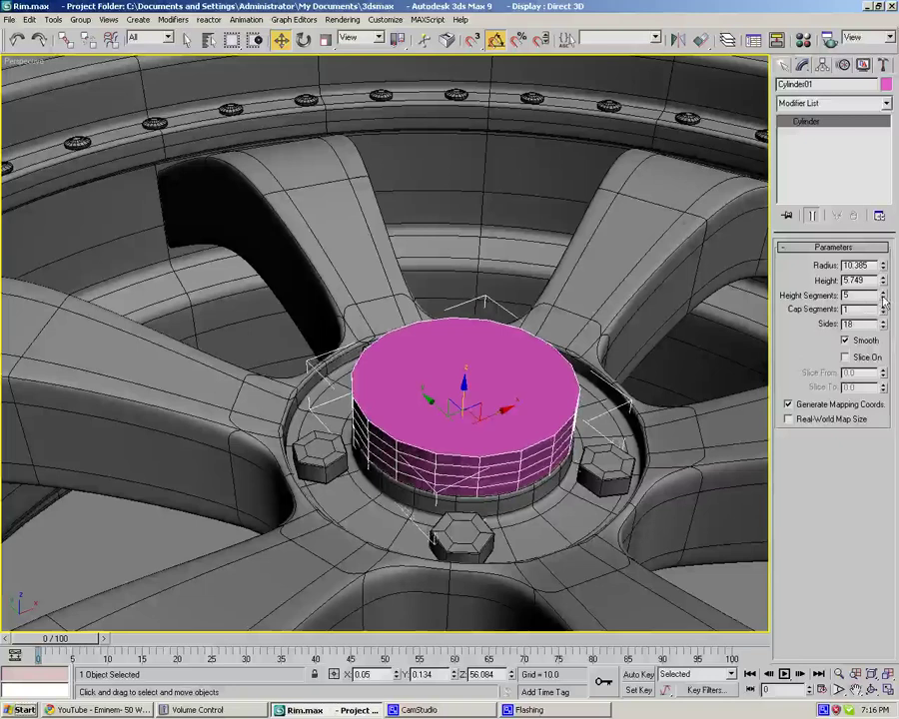
right_click(883, 298)
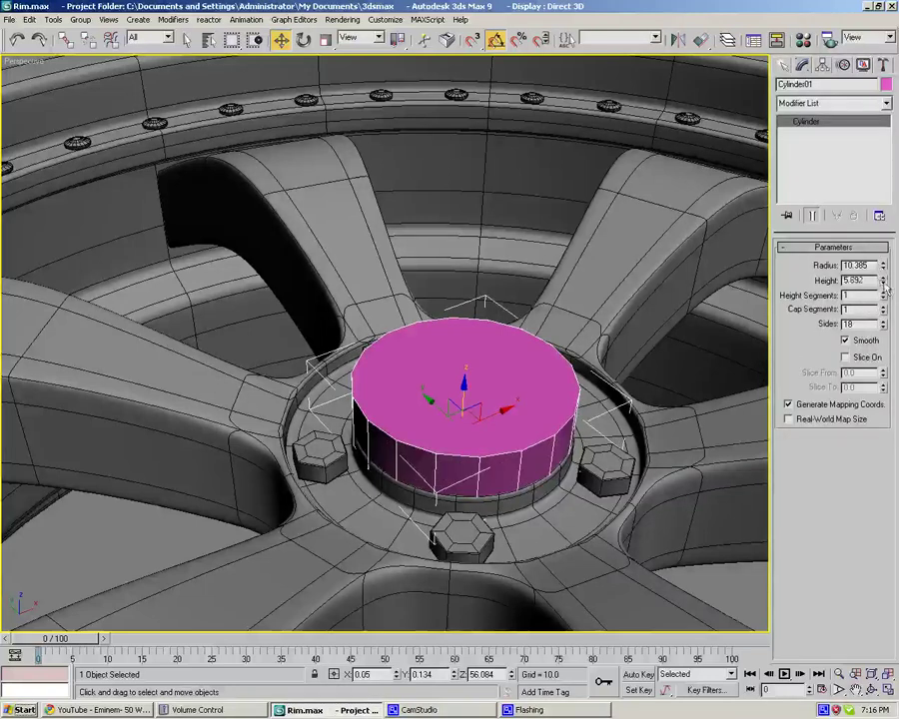
drag(883, 285, 883, 335)
- Isolate the disc and convert it to an editable poly
key(alt+q)
click(519, 419)
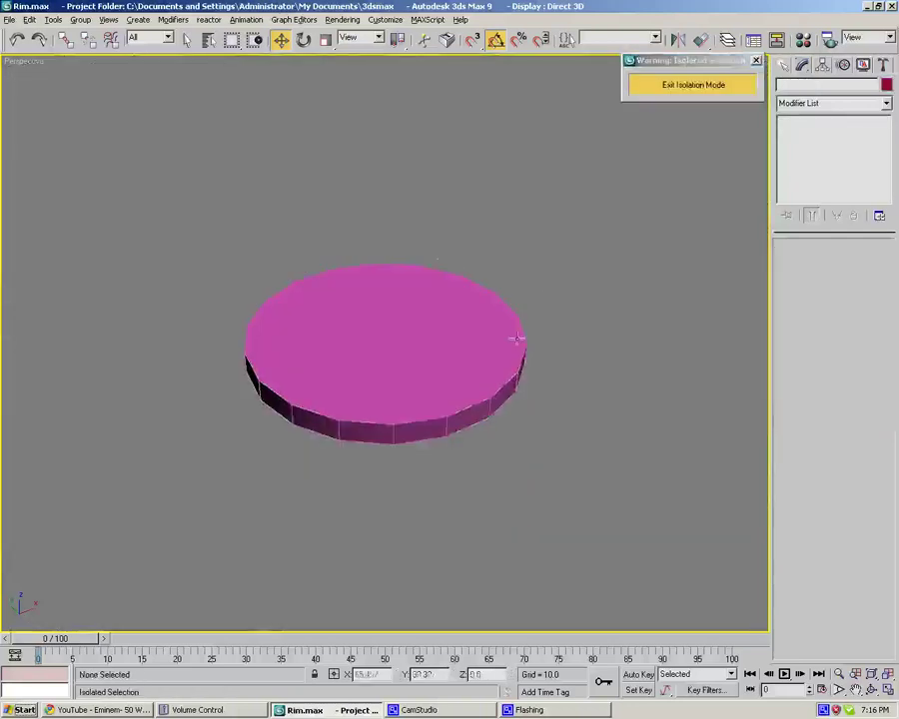
right_click(442, 352)
mouse_move(523, 469)
click(591, 464)
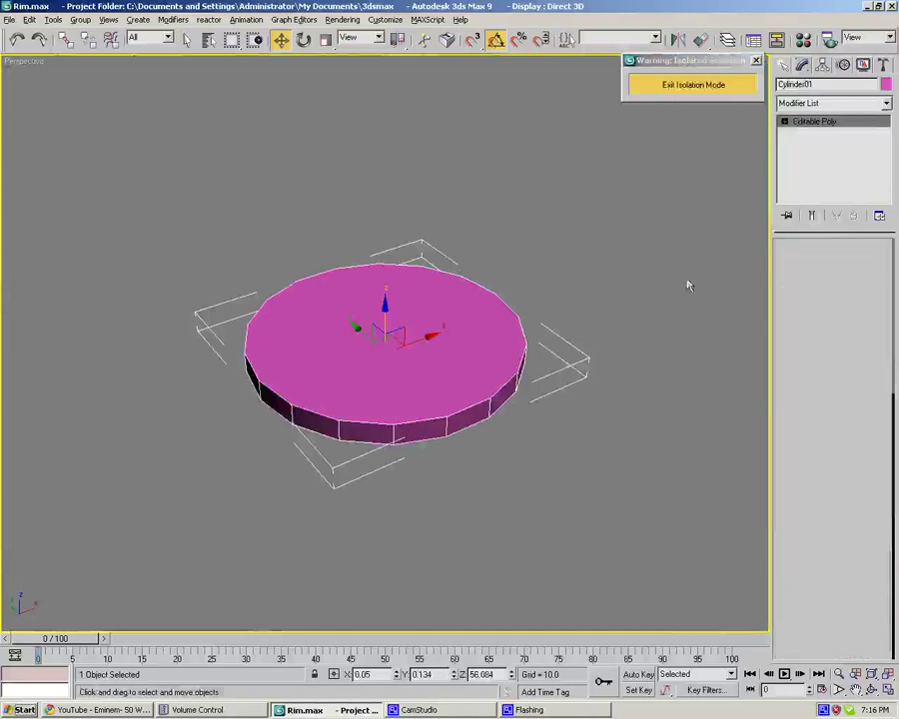
- Inset the disc's top polygon and raise the inner polygon to a Z position of about 58.91
key(4)
click(880, 439)
drag(521, 358, 494, 260)
click(445, 392)
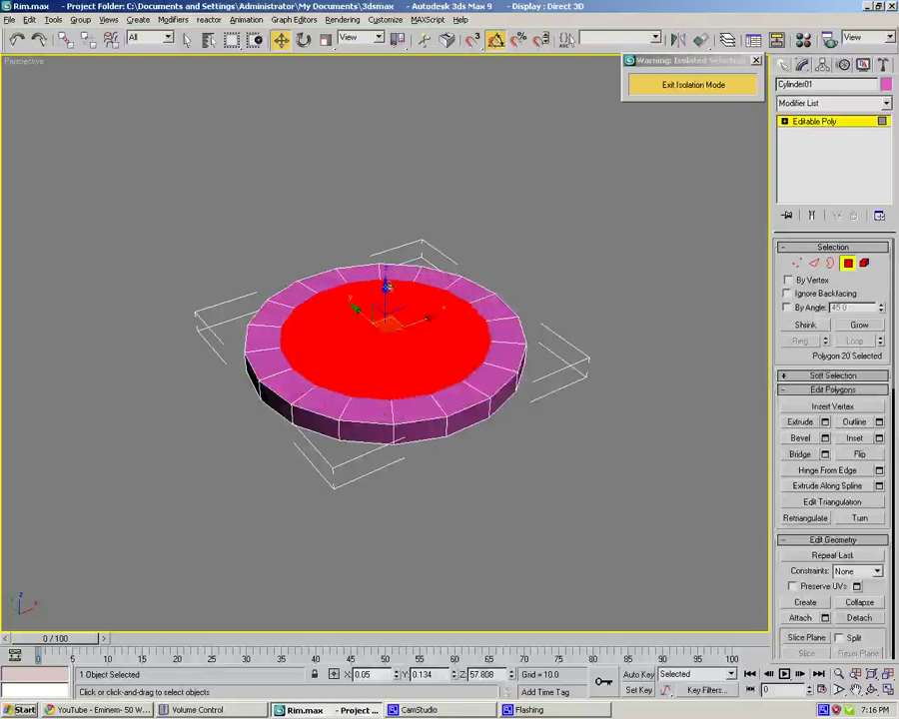
drag(389, 288, 388, 272)
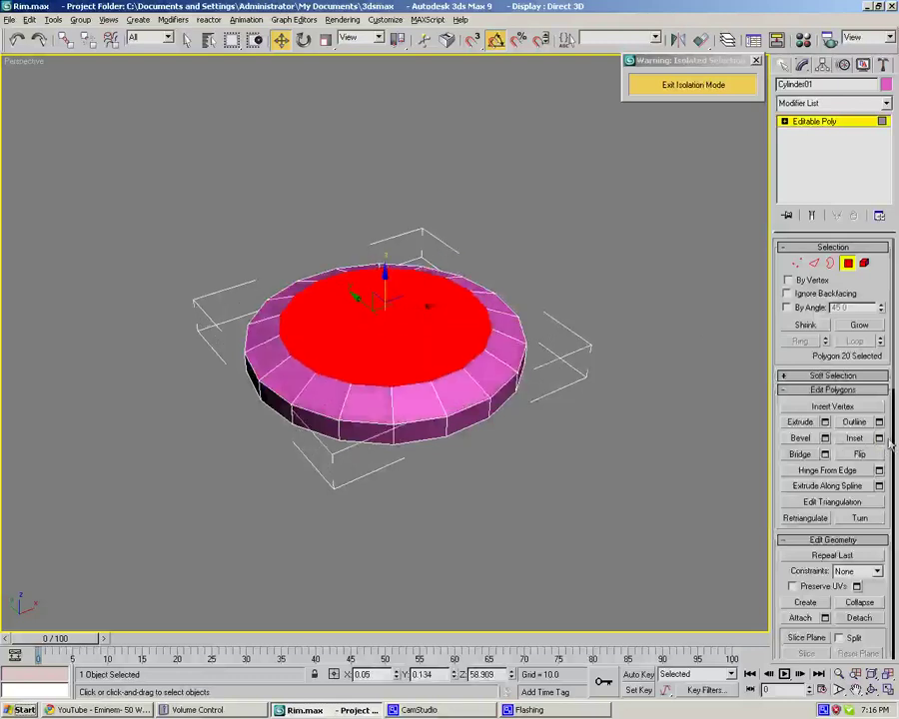
- Inset the top polygon two more times, raising the inner polygon slightly after each inset to form a shallow dome
click(879, 439)
click(445, 391)
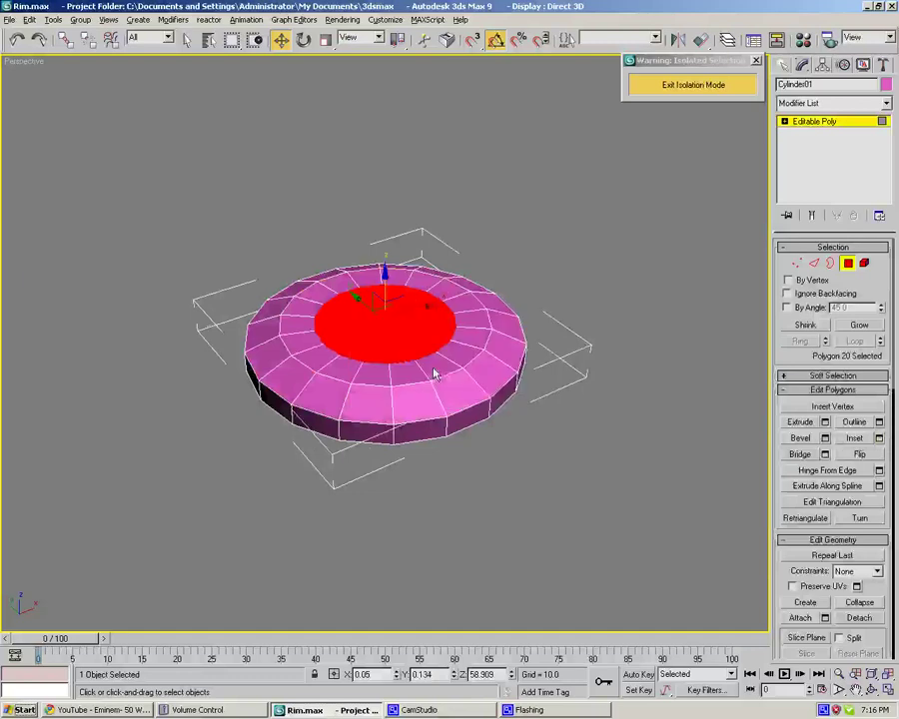
drag(384, 285, 384, 277)
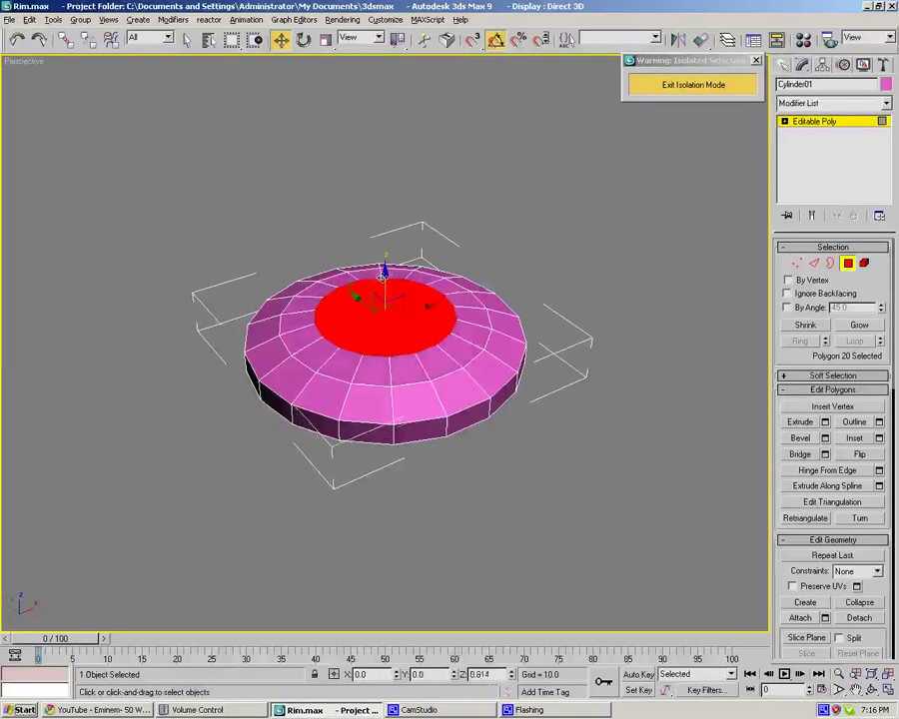
click(877, 438)
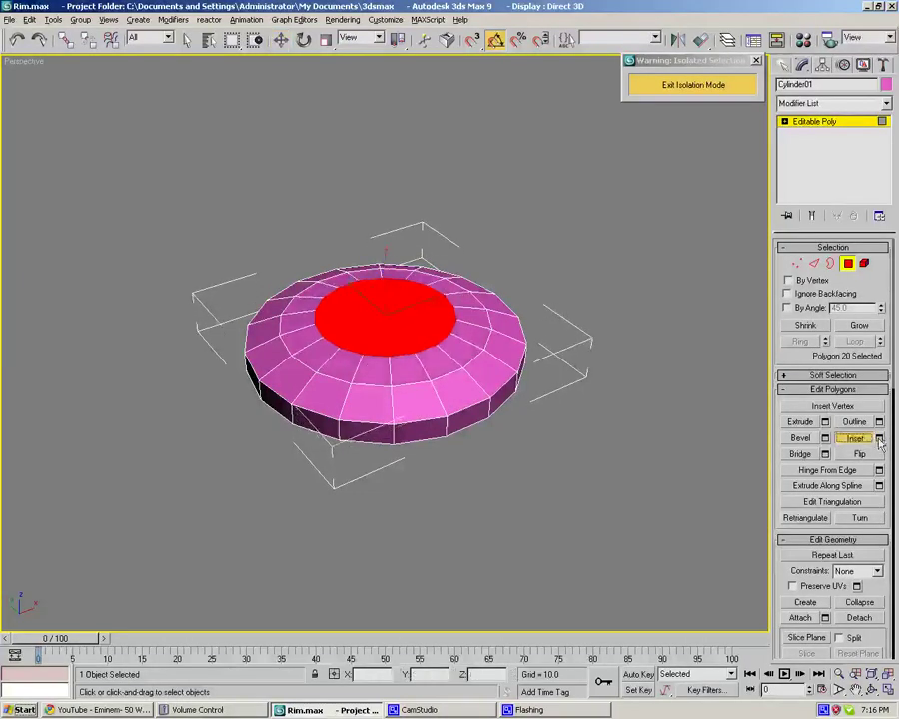
click(451, 392)
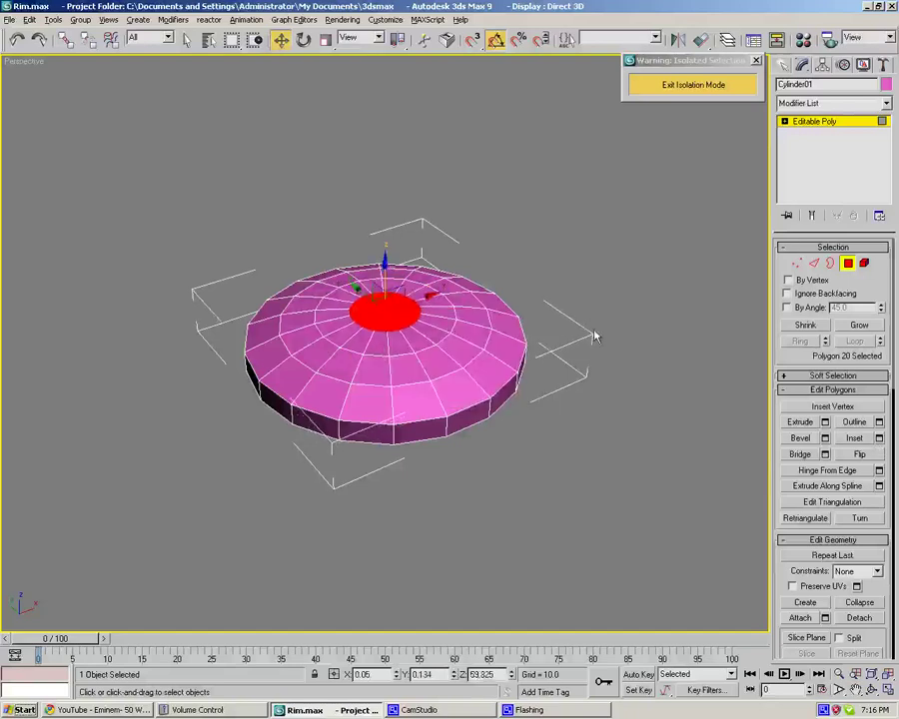
click(742, 356)
- Select the edge loop around the disc's upper outer rim and chamfer it narrowly
click(815, 263)
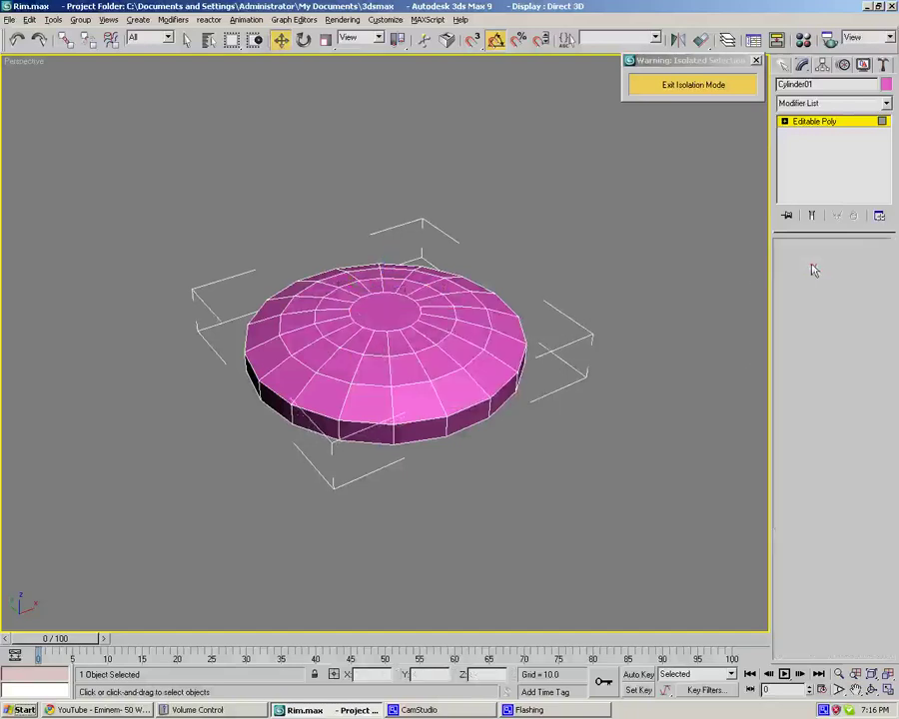
click(478, 404)
click(855, 341)
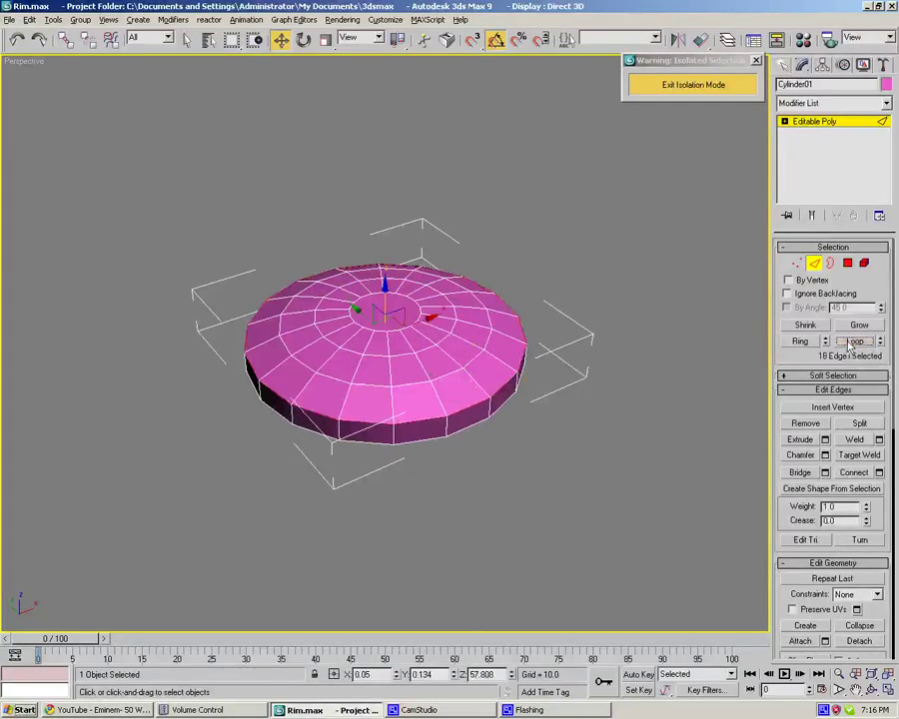
click(826, 454)
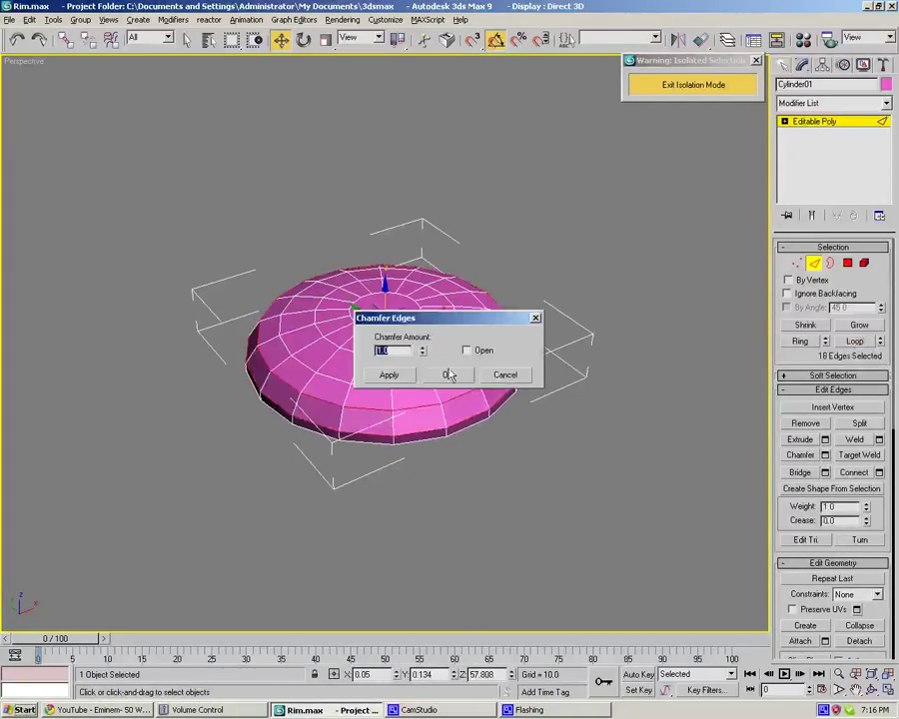
drag(423, 352, 437, 405)
click(447, 374)
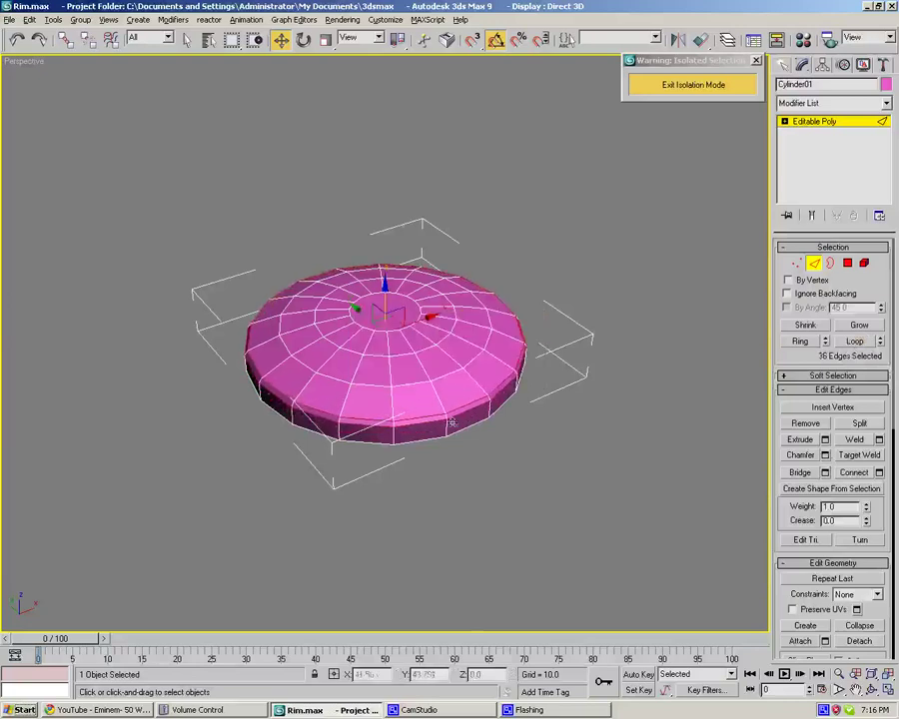
click(457, 431)
click(867, 345)
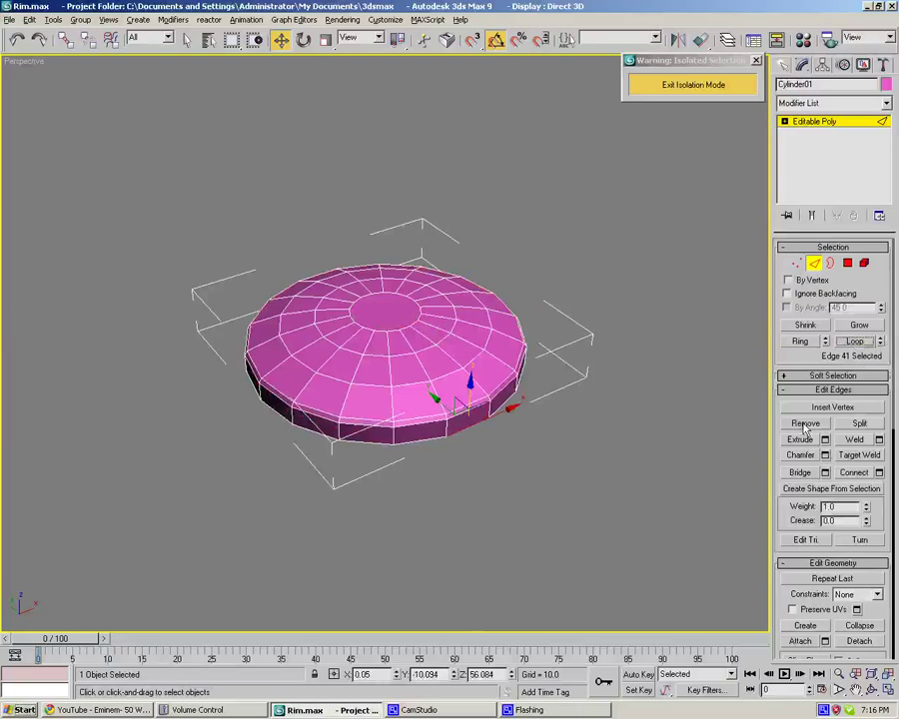
click(825, 456)
click(505, 375)
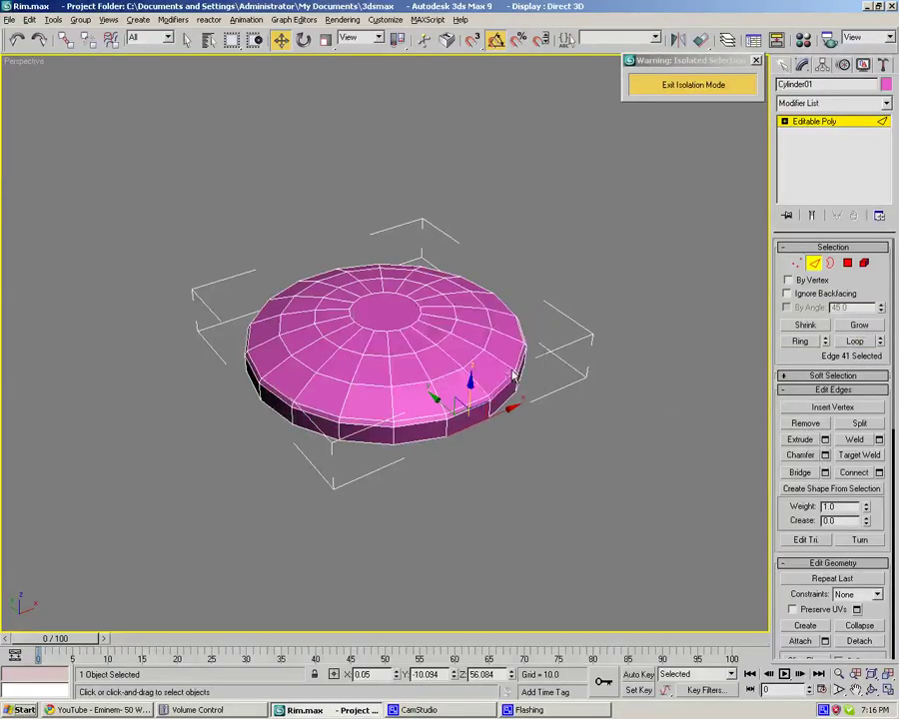
click(636, 466)
- Inset the polygon on the underside of the disc
alt+middle_drag(636, 465, 627, 326)
click(848, 263)
click(457, 334)
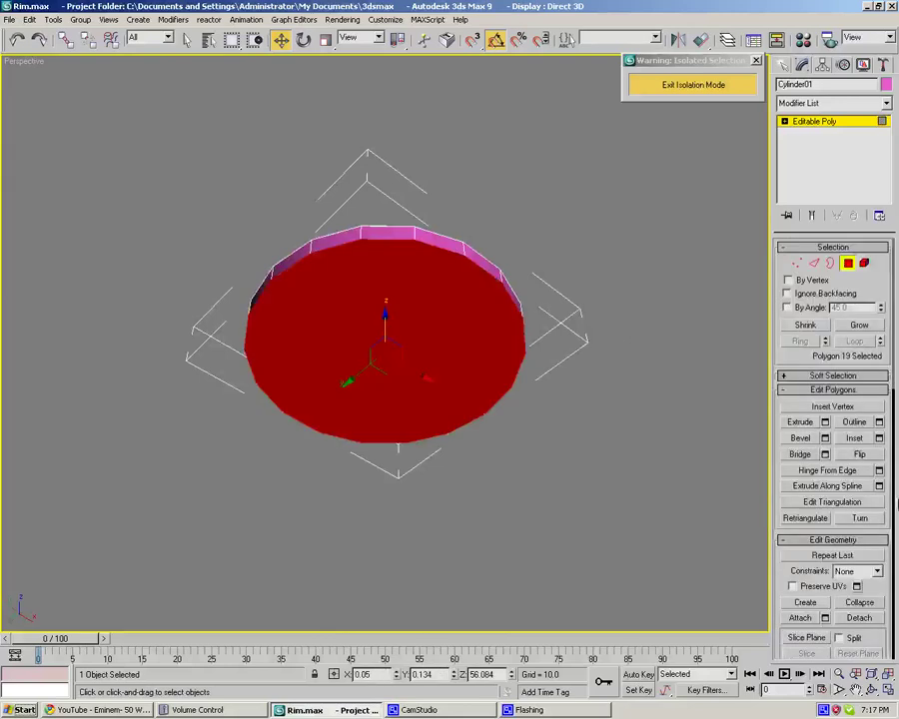
click(879, 438)
click(451, 391)
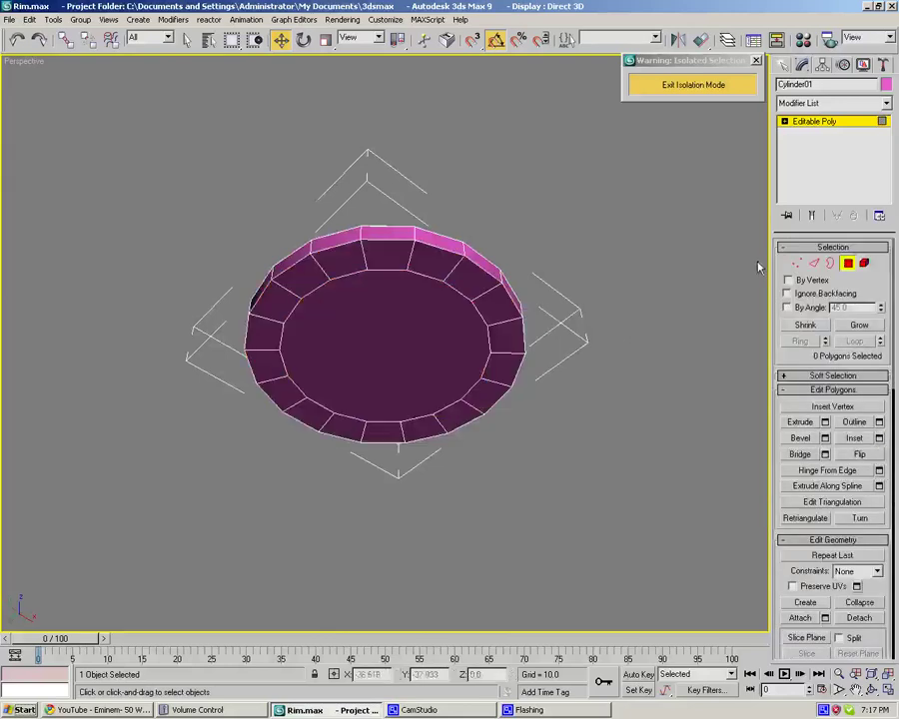
- Select the edge loop around the disc's lower outer rim and chamfer it by 0.22
click(816, 263)
click(496, 269)
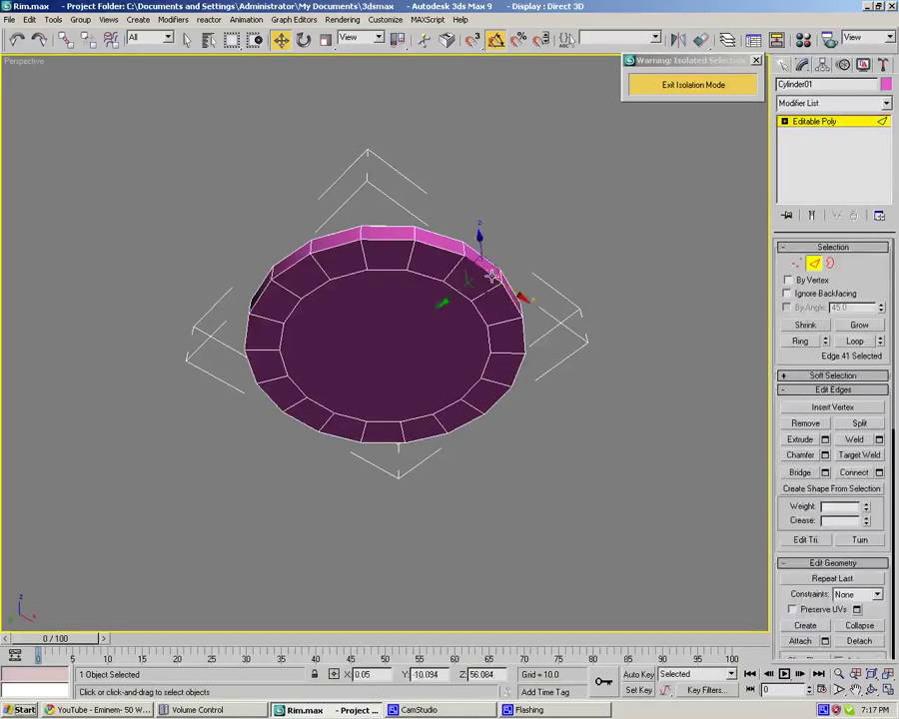
click(854, 341)
click(825, 456)
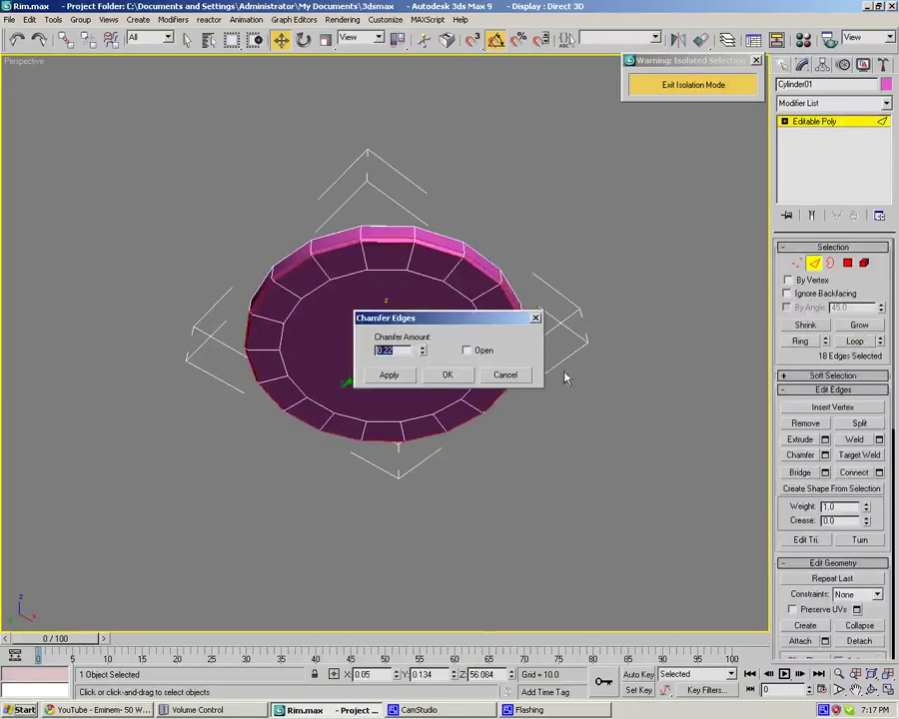
click(445, 374)
click(551, 303)
alt+middle_drag(551, 302, 558, 347)
- Exit isolation mode to bring back the rest of the rim around the center cap
click(667, 86)
click(689, 85)
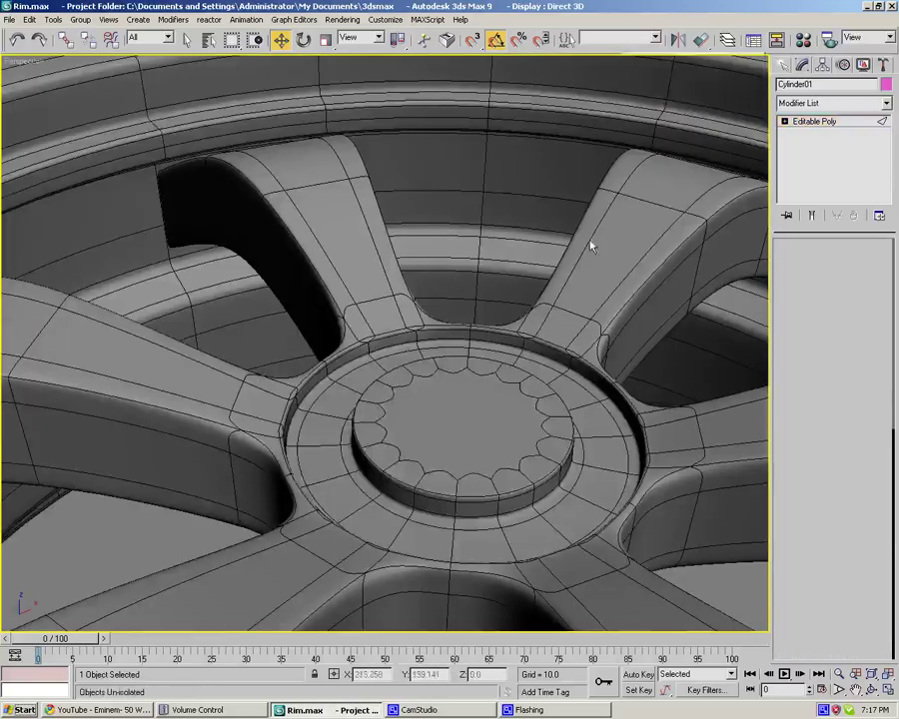
middle_drag(490, 395, 521, 346)
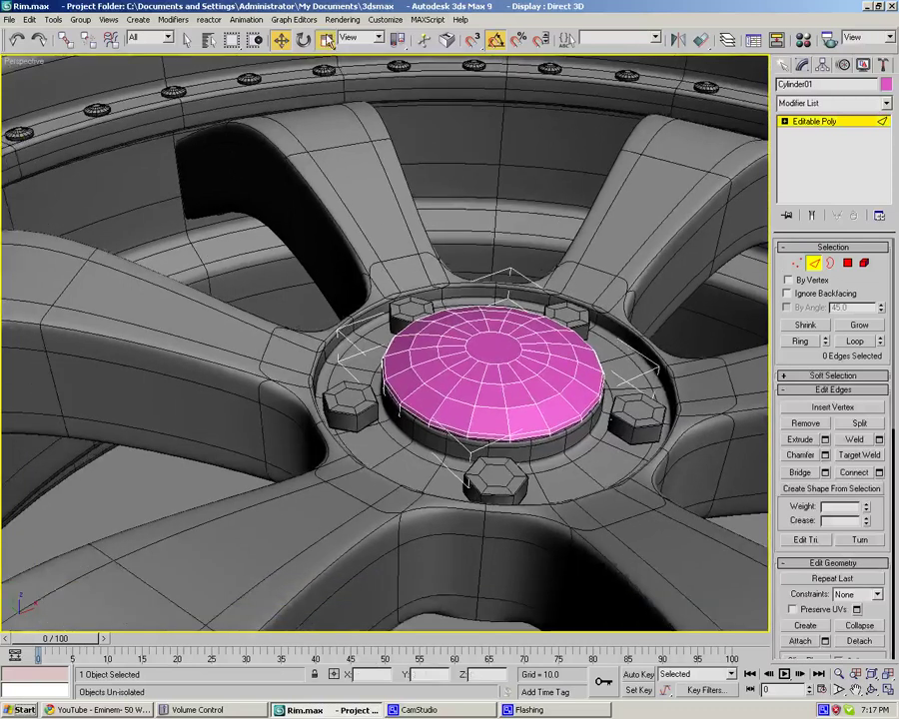
- Select the whole center cap element and scale it down slightly and uniformly so it sits within the raised hub ring
click(327, 41)
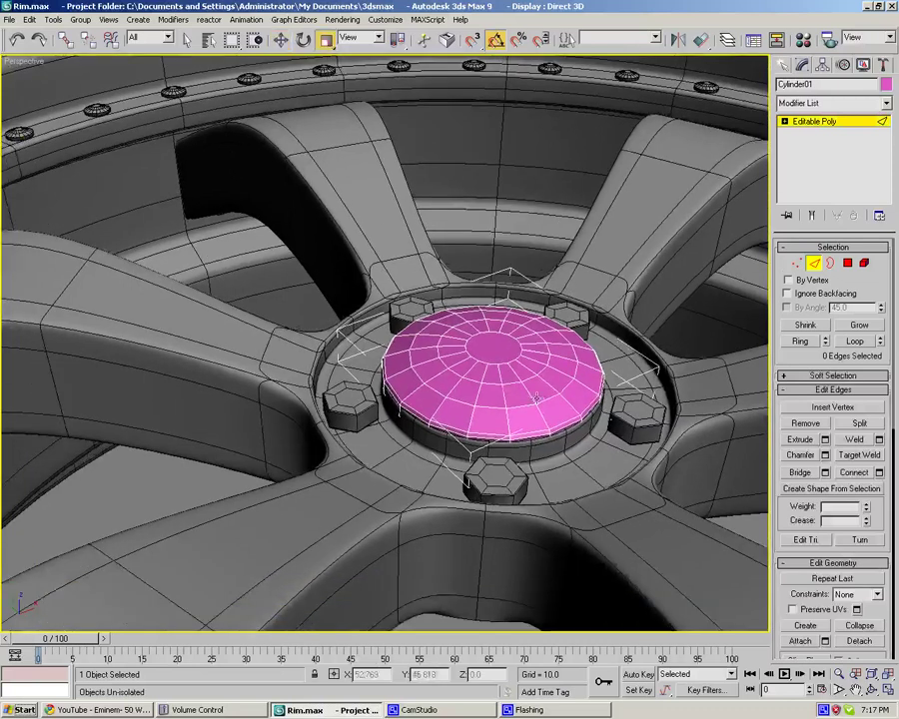
click(489, 362)
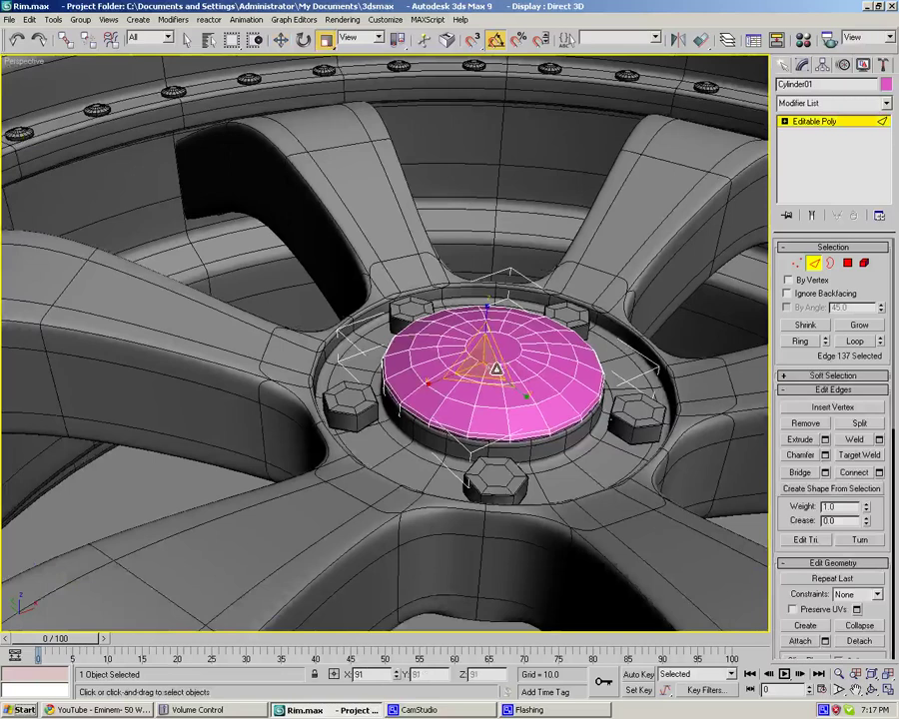
mouse_move(483, 362)
mouse_down()
mouse_move(488, 388)
mouse_move(484, 364)
mouse_up()
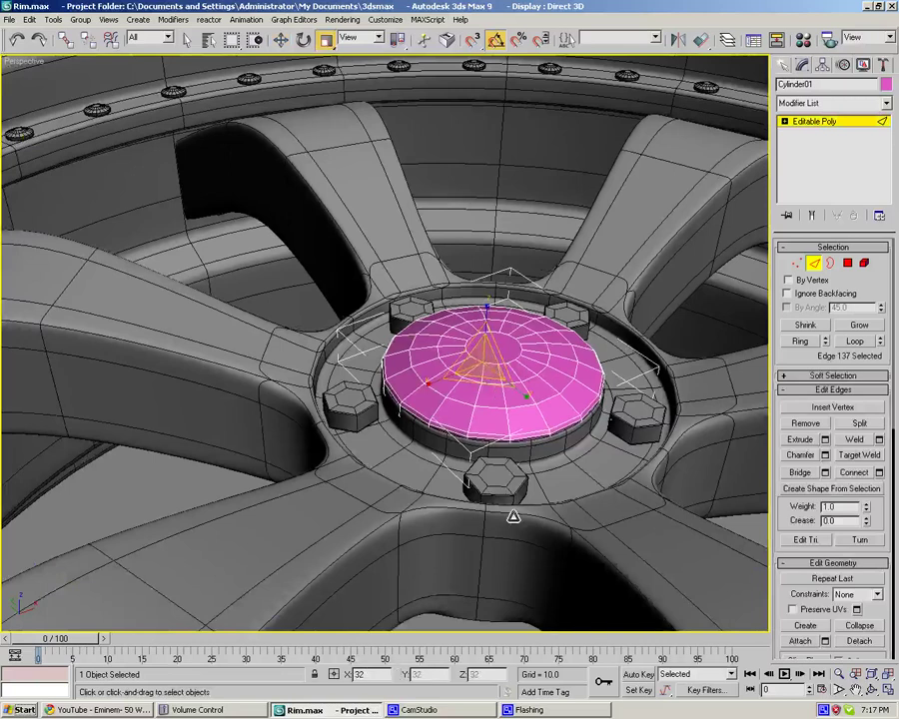
click(864, 263)
click(497, 371)
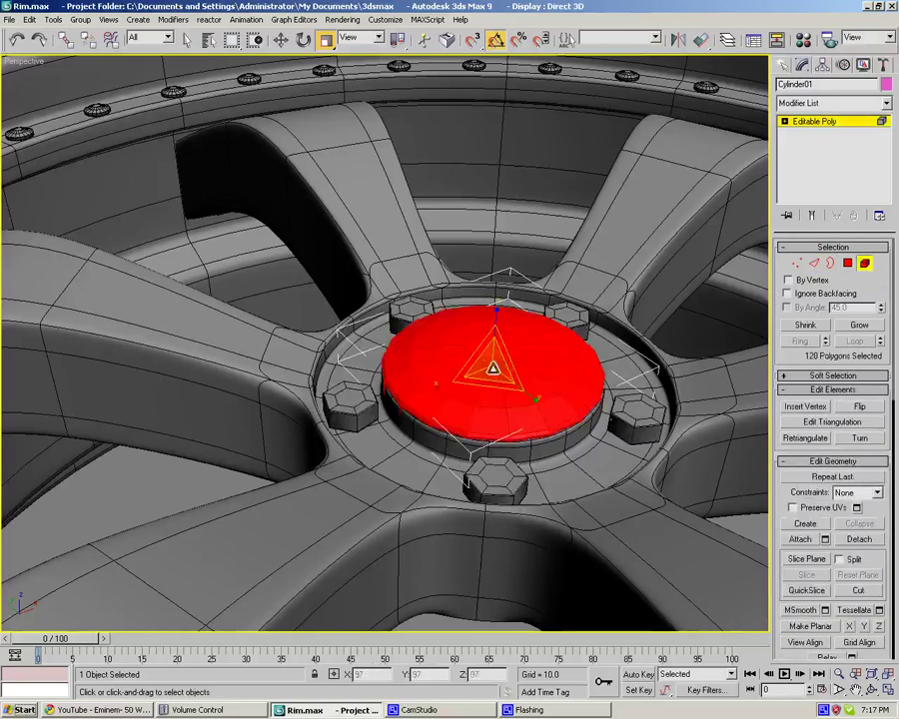
click(782, 65)
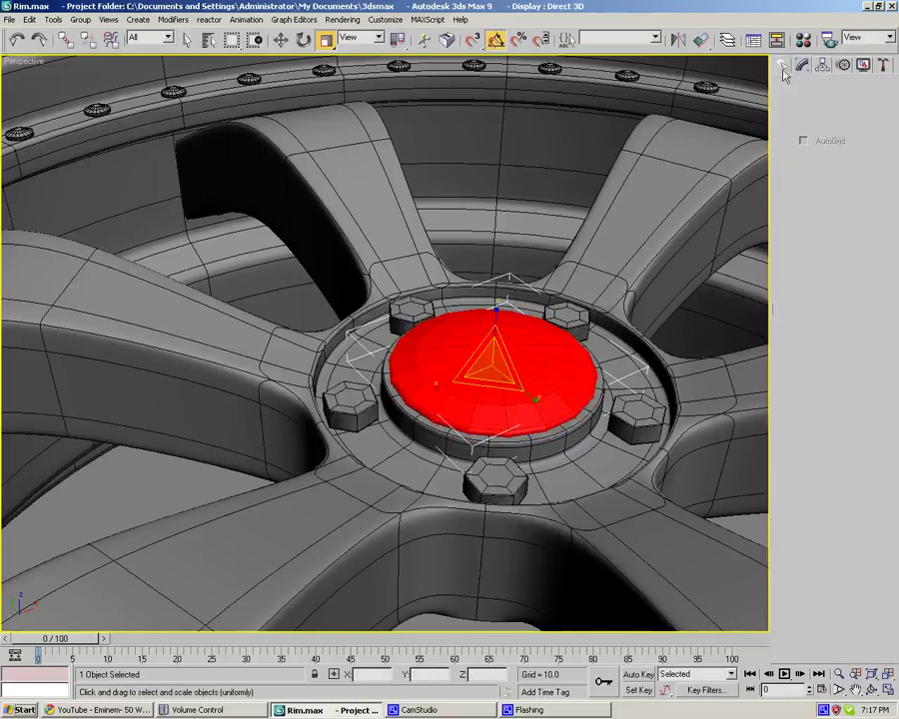
- Add a TurboSmooth modifier with 1 iteration to the center cap
click(805, 65)
click(885, 103)
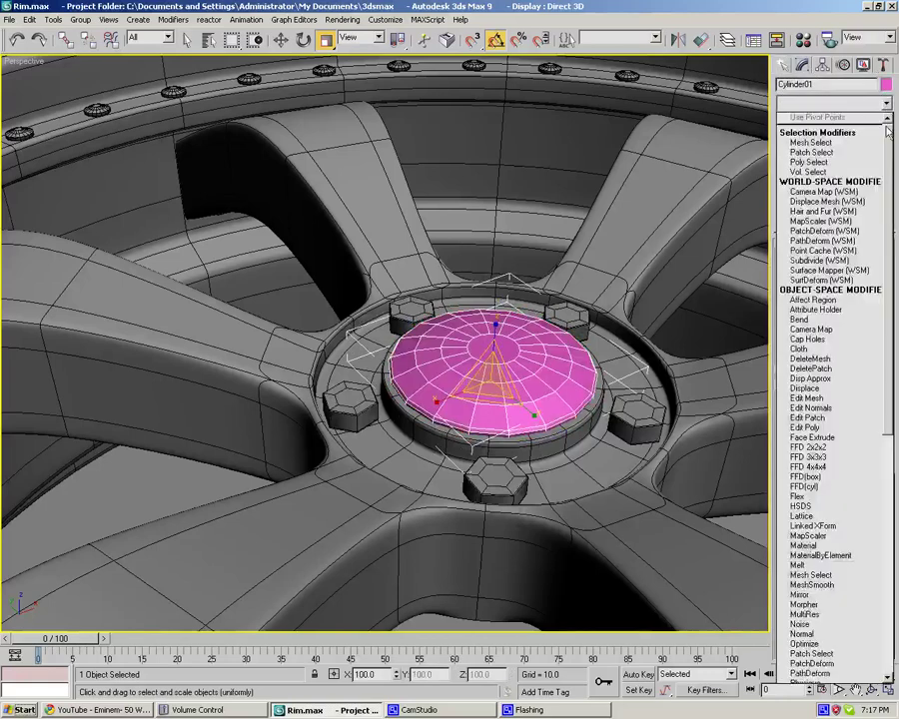
scroll(829, 449, down, 10)
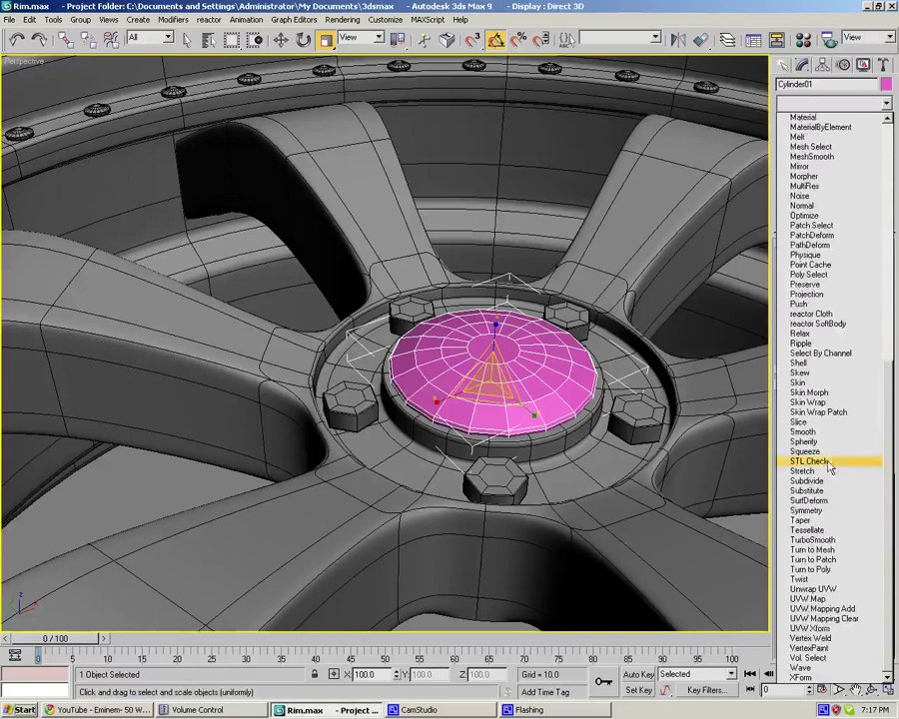
click(814, 539)
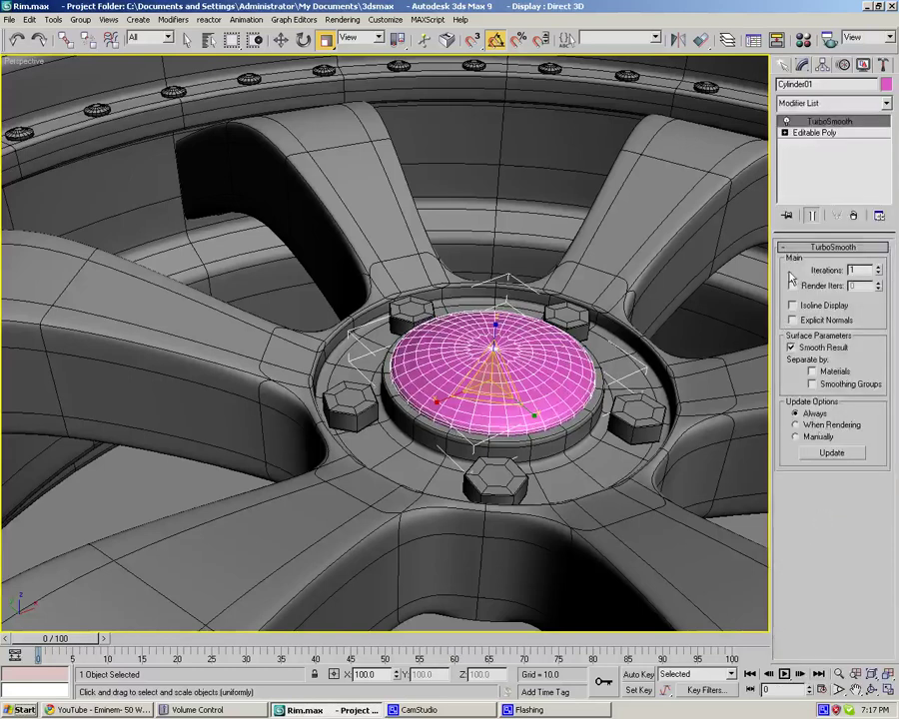
click(783, 65)
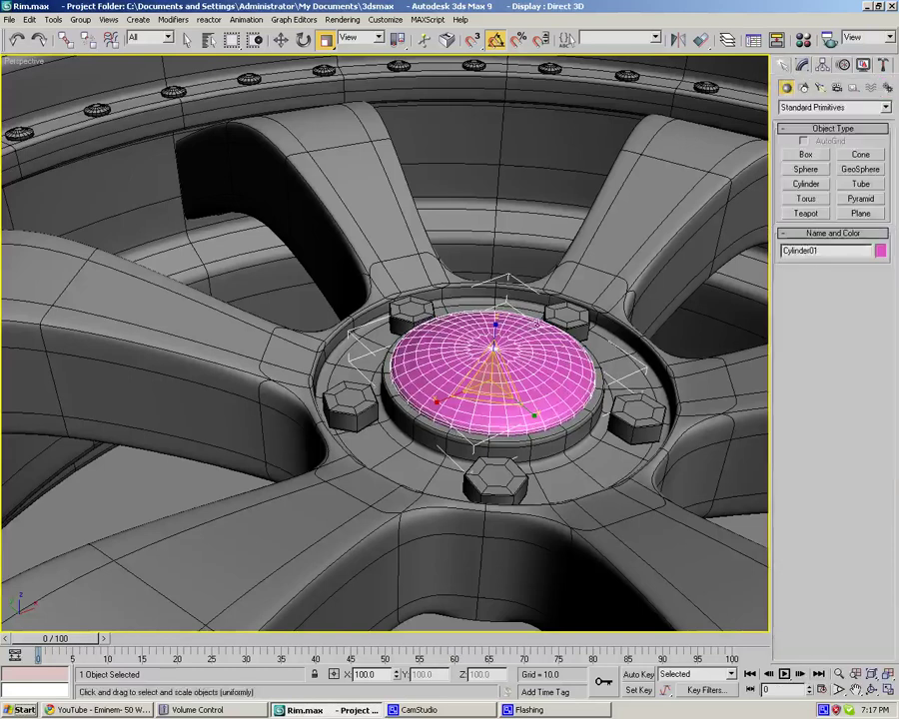
- Select the center cap and change its object color to black
click(281, 40)
mouse_move(528, 403)
alt+middle_down()
mouse_move(528, 389)
mouse_move(518, 392)
alt+middle_up()
click(384, 327)
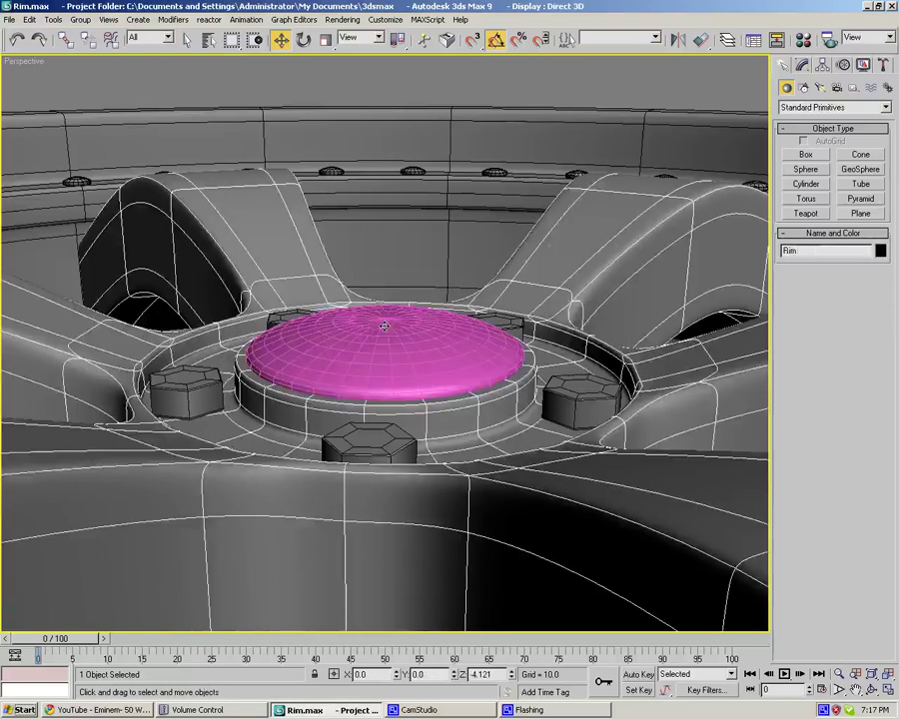
click(441, 80)
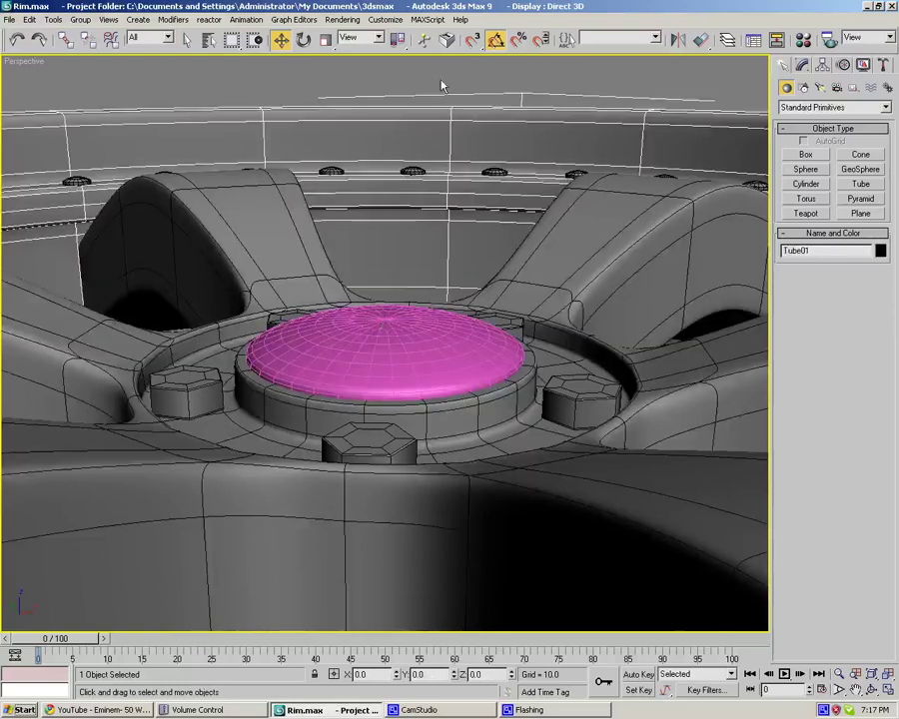
click(488, 340)
click(883, 252)
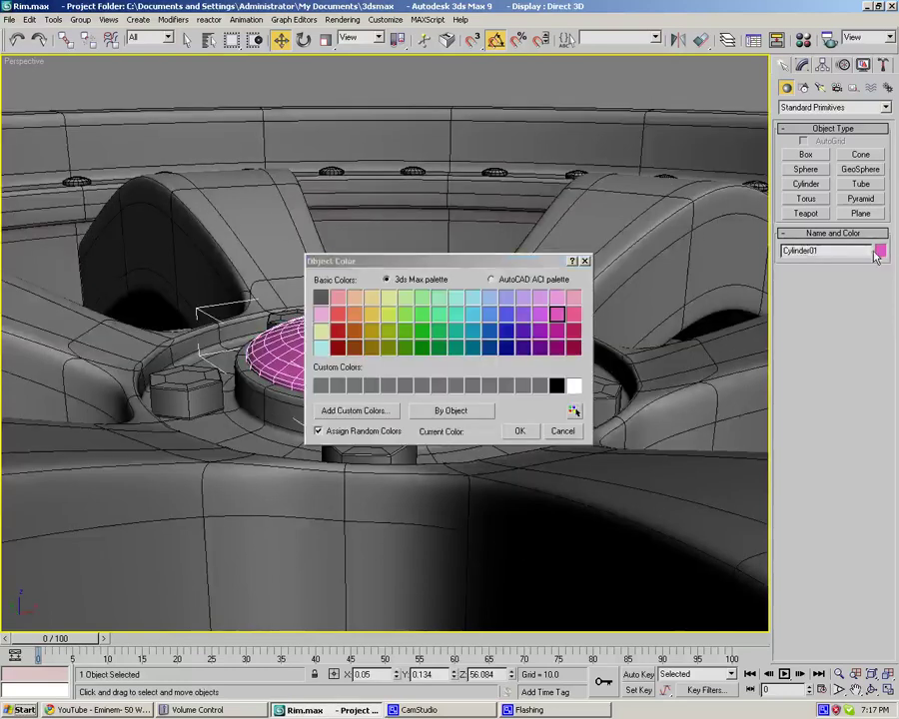
click(536, 432)
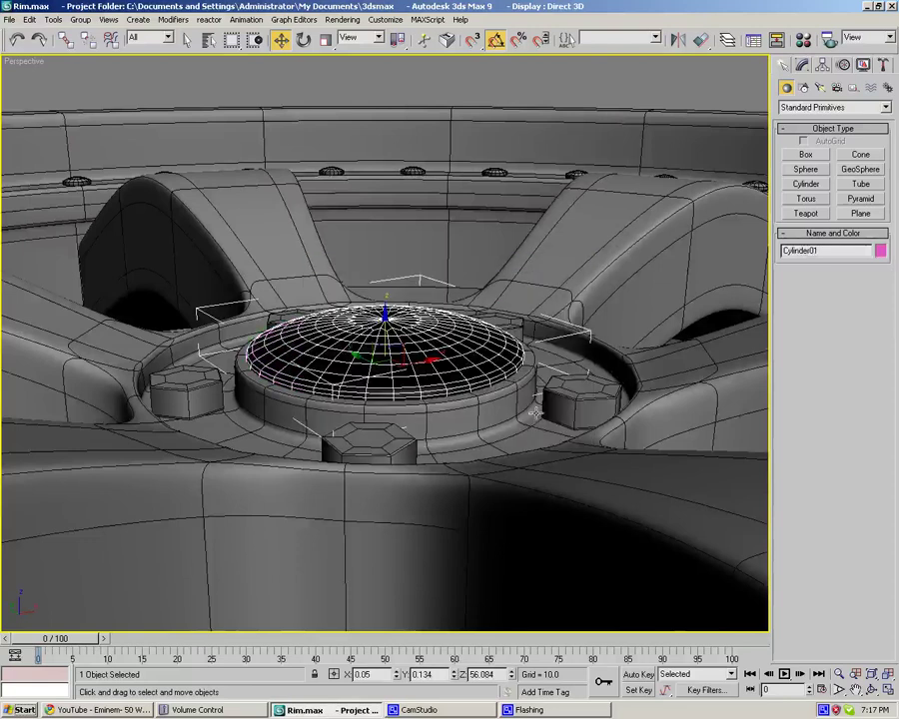
- Assign the 01 - Default gray material to the center cap and deselect it
key(m)
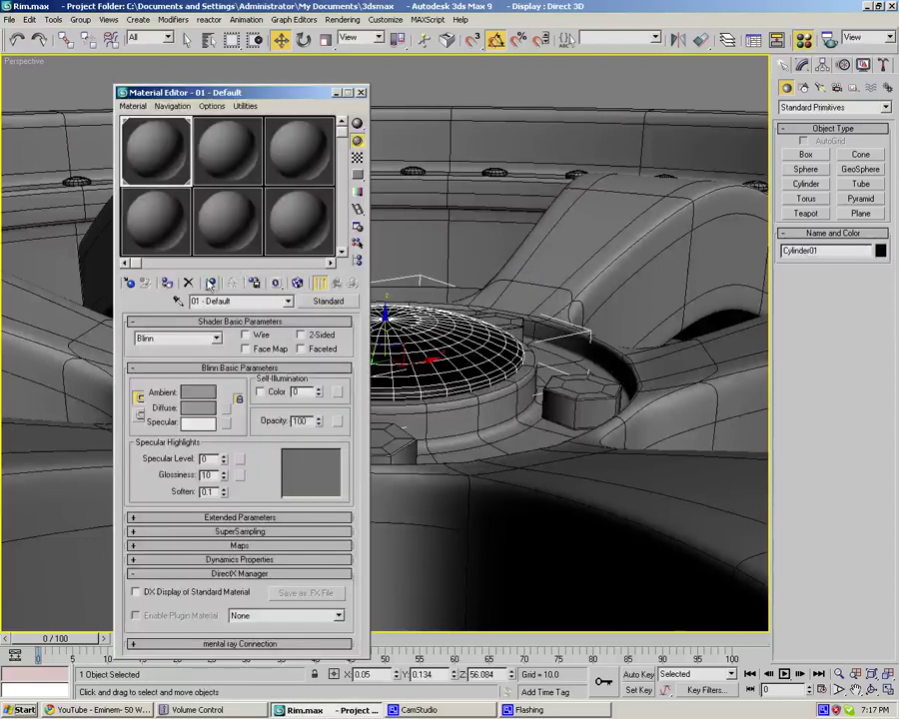
click(167, 287)
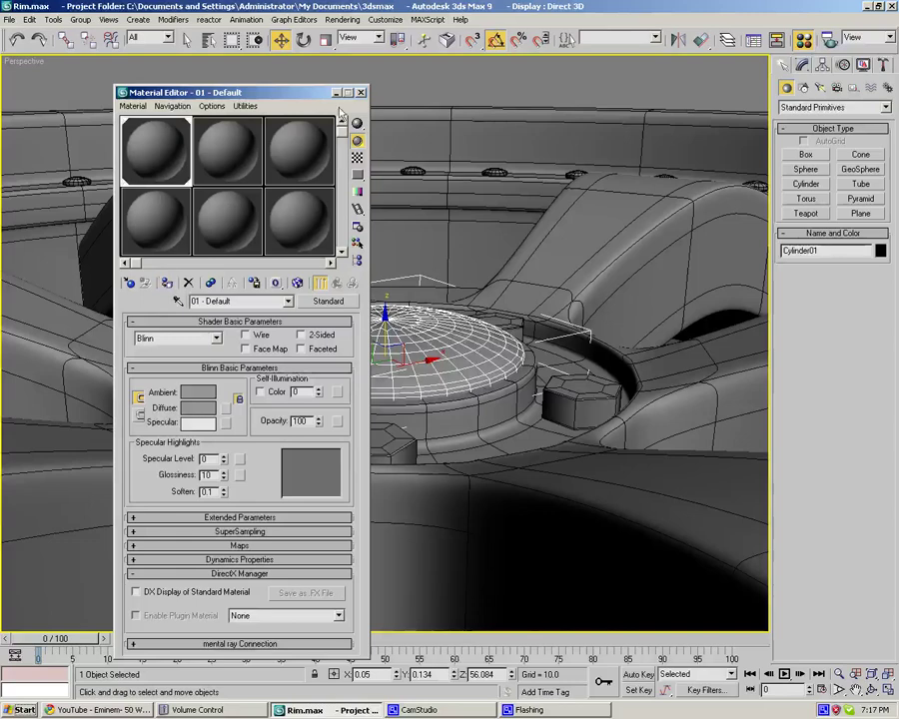
click(360, 93)
click(474, 136)
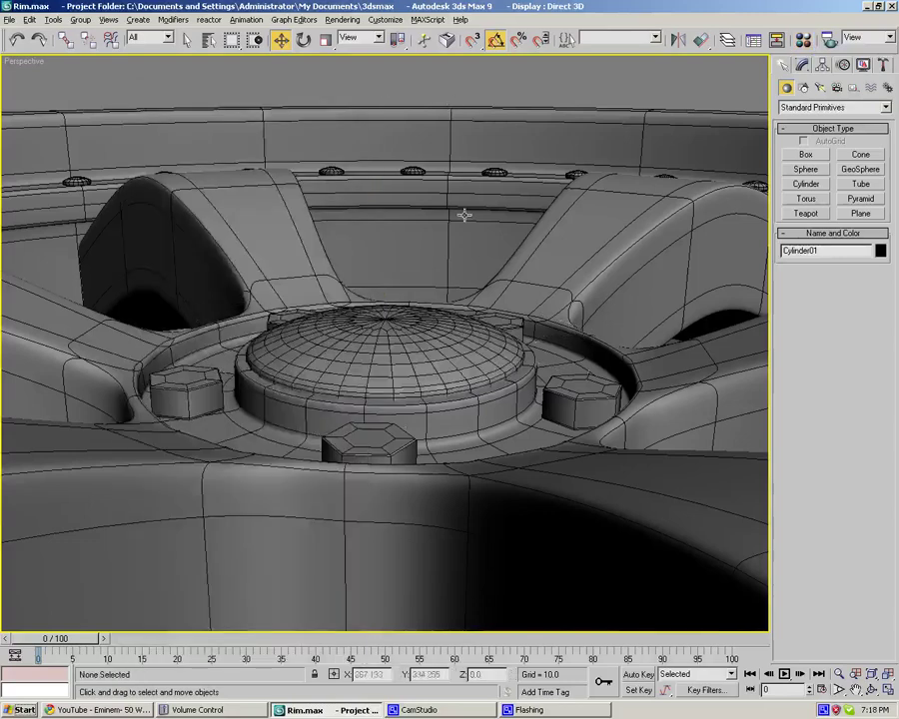
scroll(440, 295, down, 5)
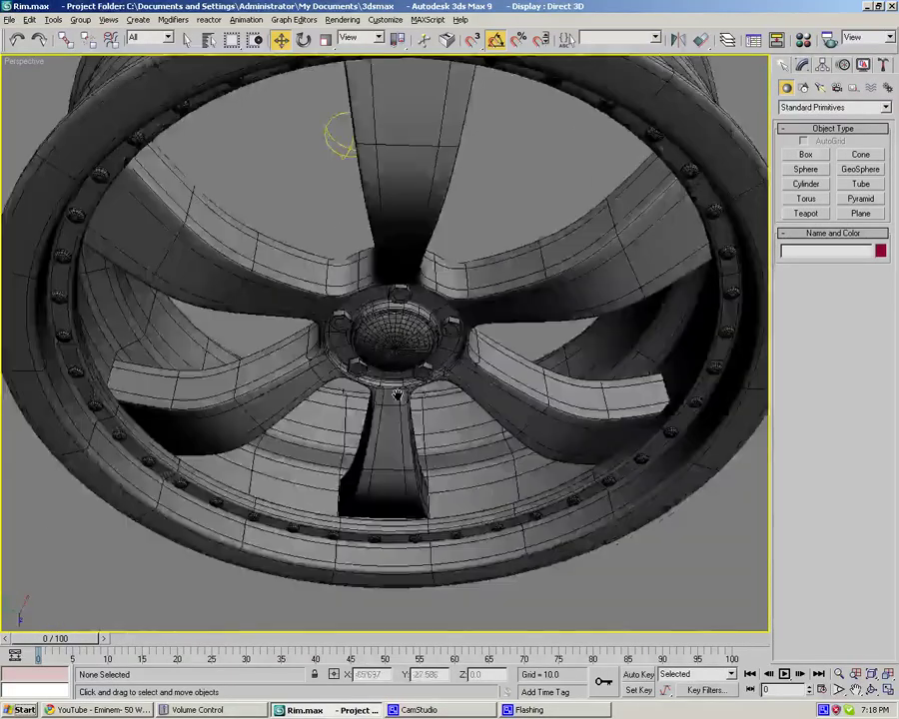
scroll(428, 303, down, 5)
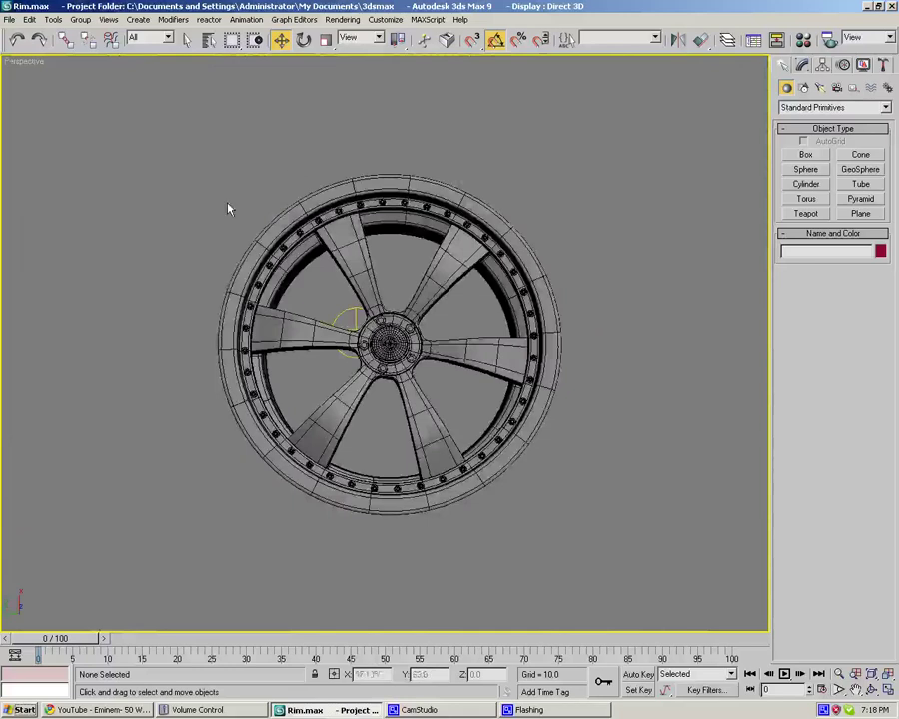